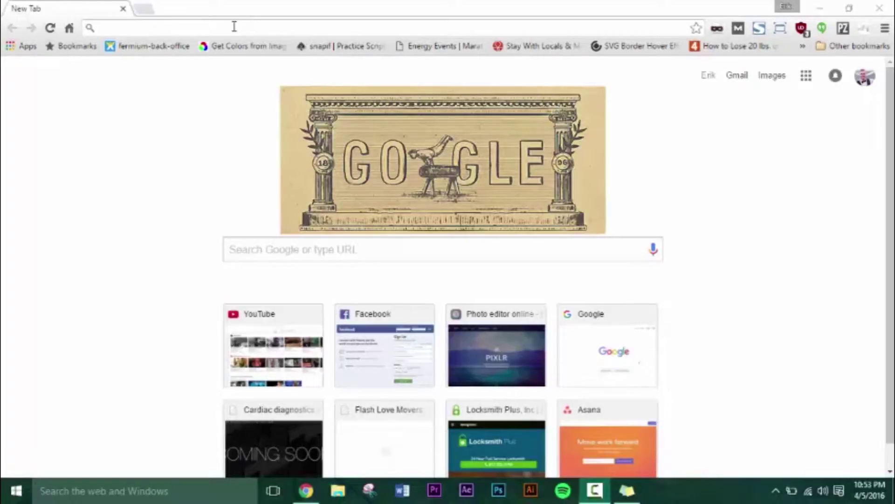
# Search Google for 'wamp download', open the CNET WampServer download page, then minimize Chrome
pyautogui.click(234, 26)
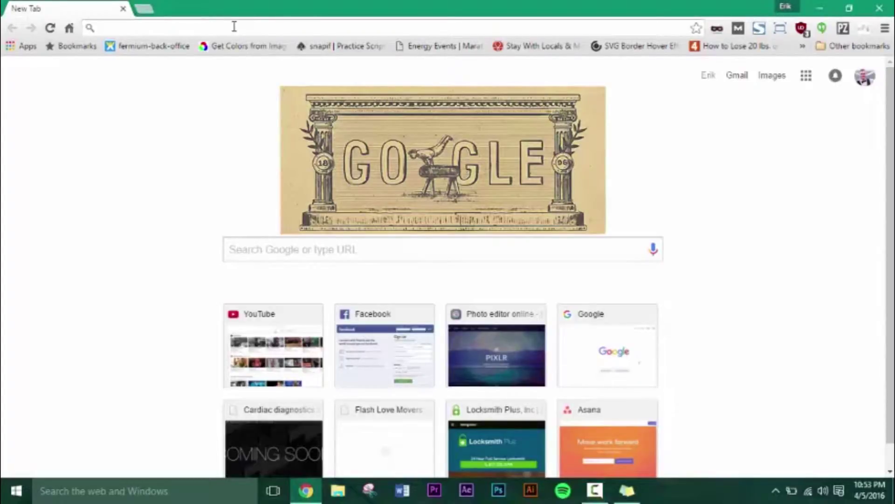
pyautogui.write('wamp')
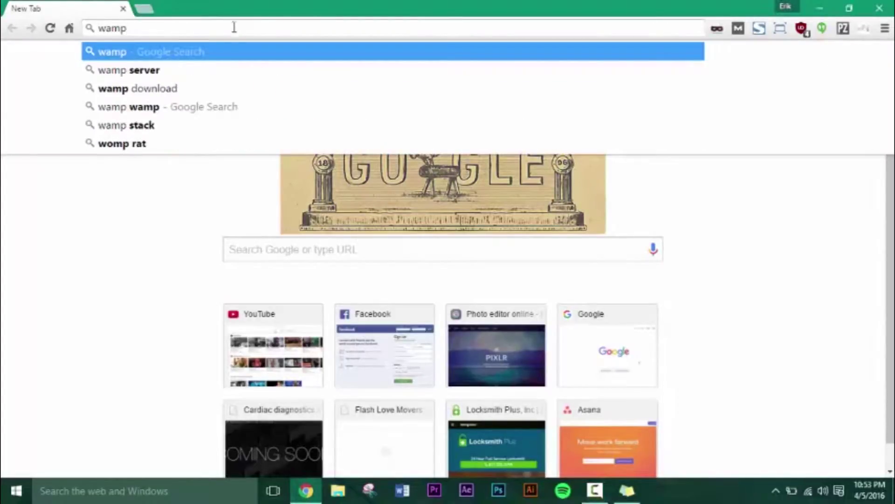
pyautogui.click(236, 89)
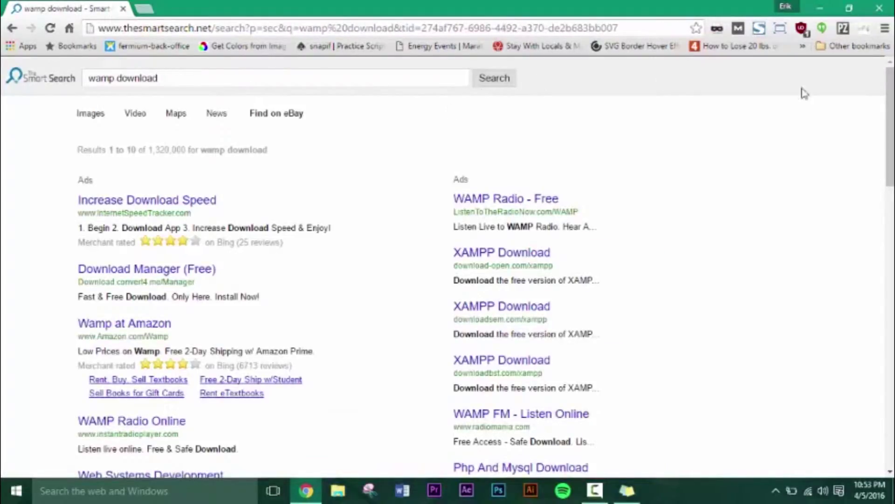
pyautogui.scroll(-1, 892, 134)
pyautogui.moveTo(891, 135); pyautogui.dragTo(892, 193)
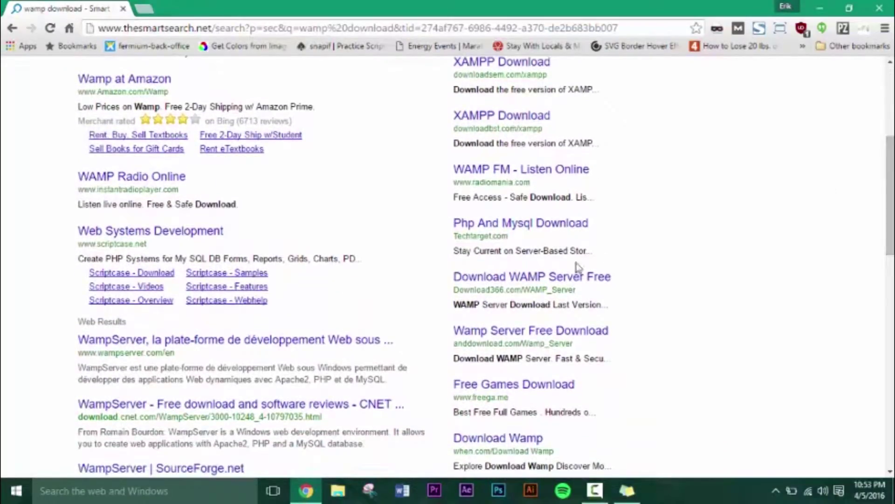
pyautogui.click(254, 408)
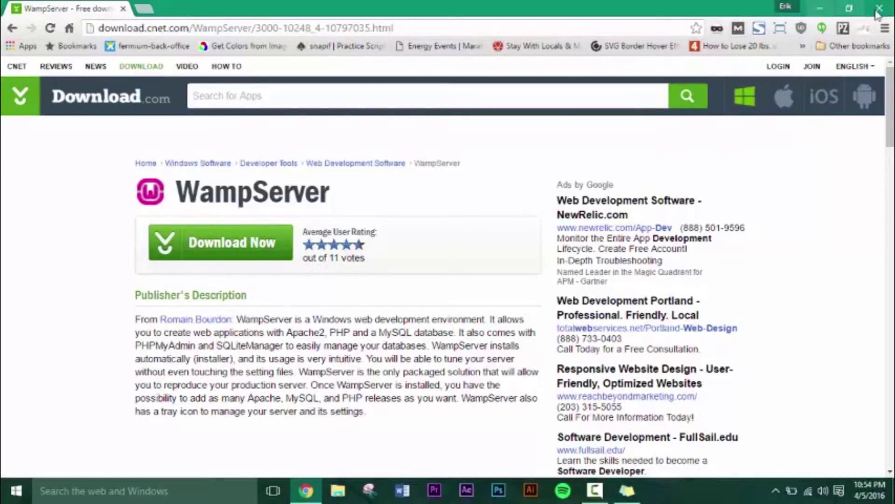
pyautogui.click(820, 9)
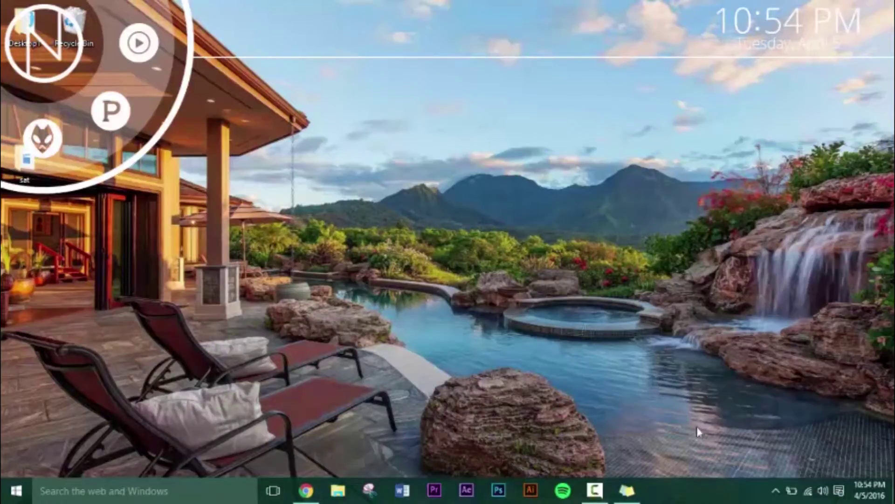
# Launch WampServer64 by searching 'wamp' from the Start menu
pyautogui.click(775, 493)
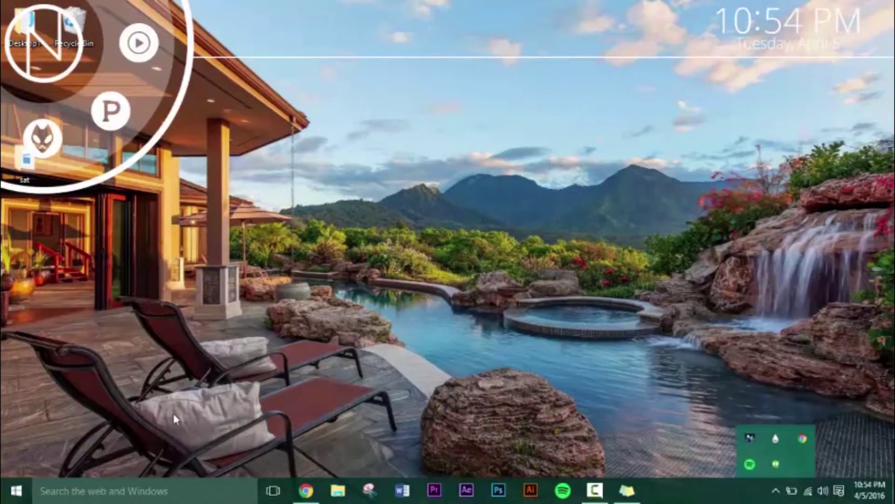
pyautogui.click(16, 491)
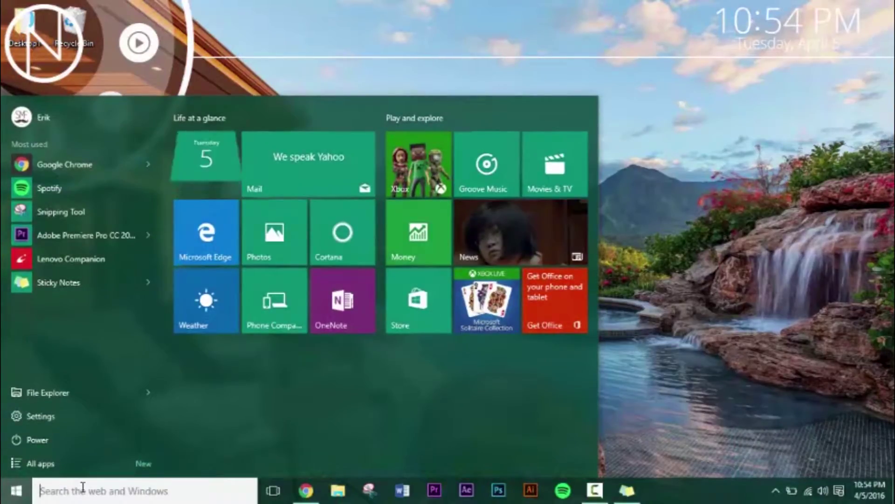
pyautogui.click(83, 487)
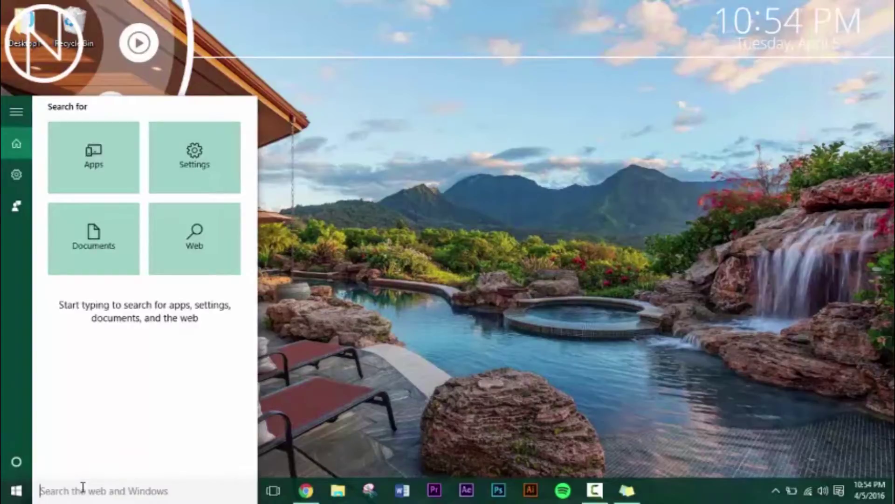
pyautogui.write('wamp')
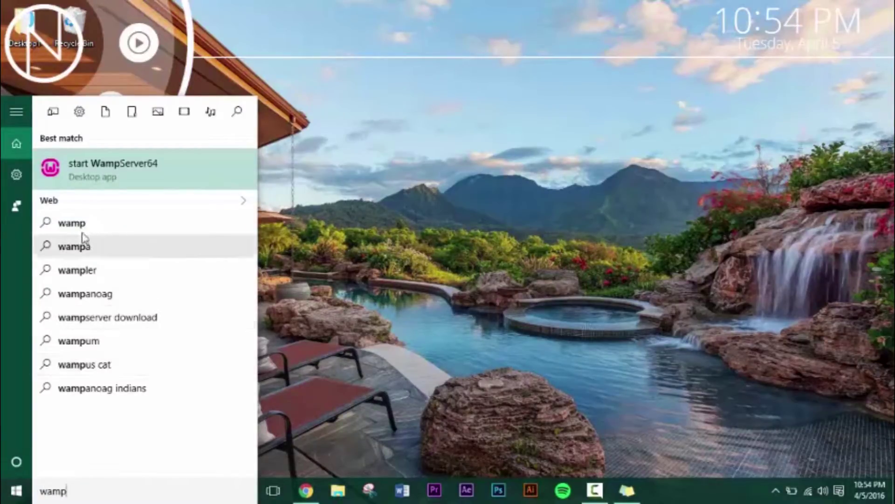
pyautogui.click(112, 168)
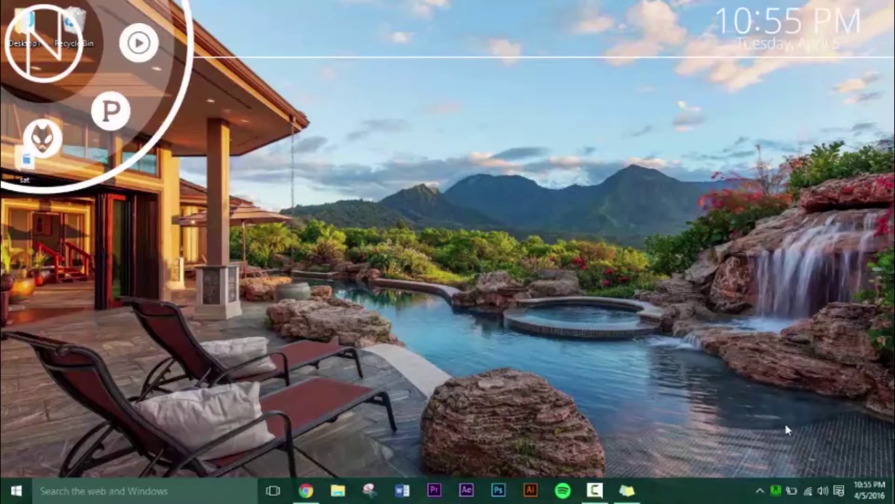
# Open phpMyAdmin from the WampServer tray icon's menu
pyautogui.rightClick(778, 492)
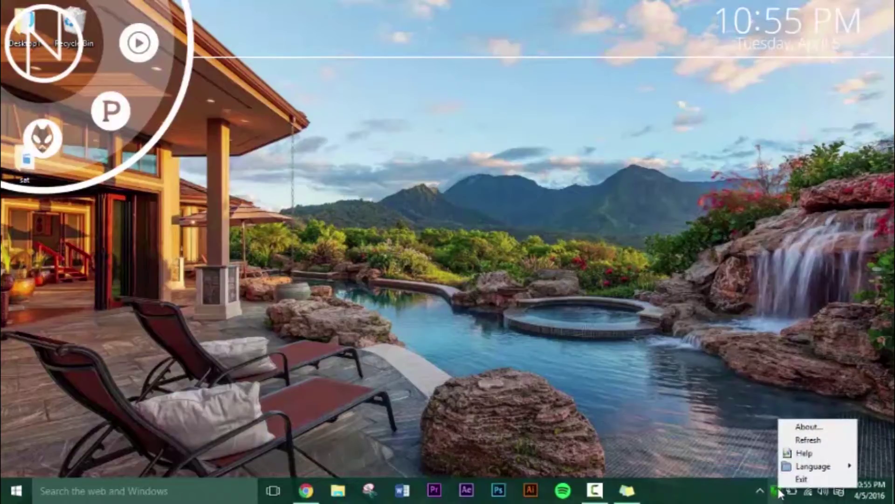
pyautogui.click(778, 492)
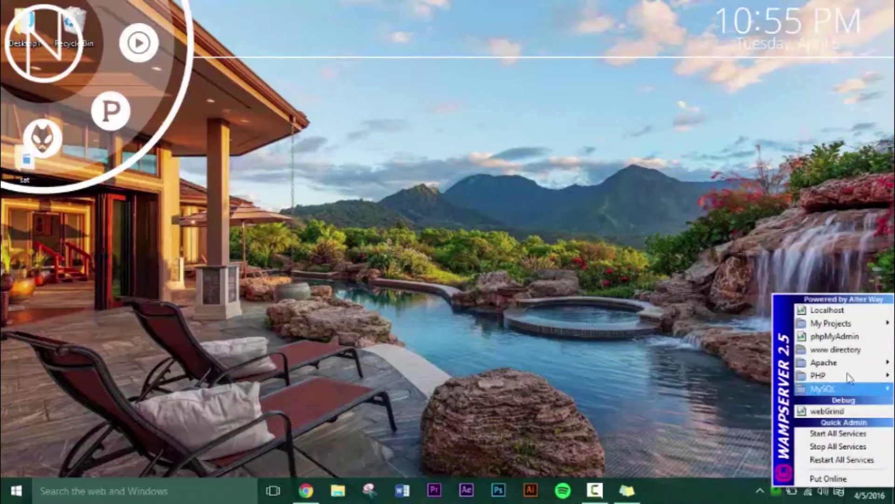
pyautogui.click(861, 340)
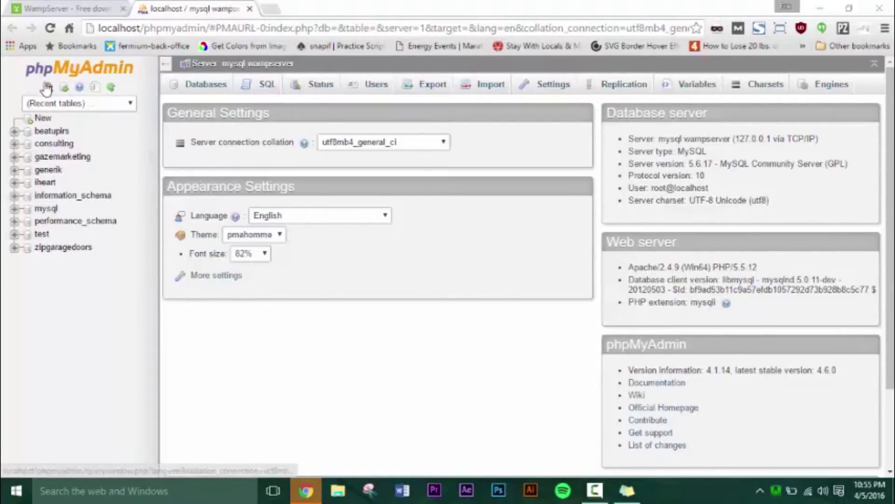
# Create a database named 'bob' on the Databases page, then return to the WampServer tab
pyautogui.click(43, 120)
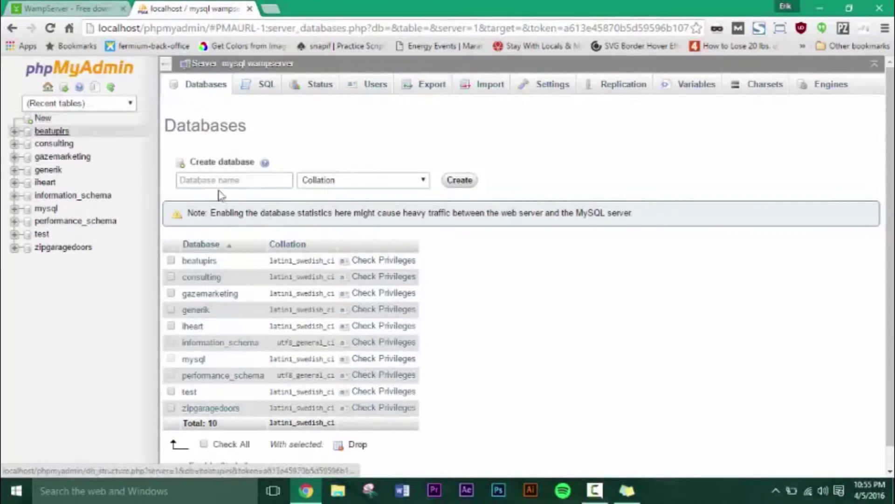
pyautogui.click(257, 180)
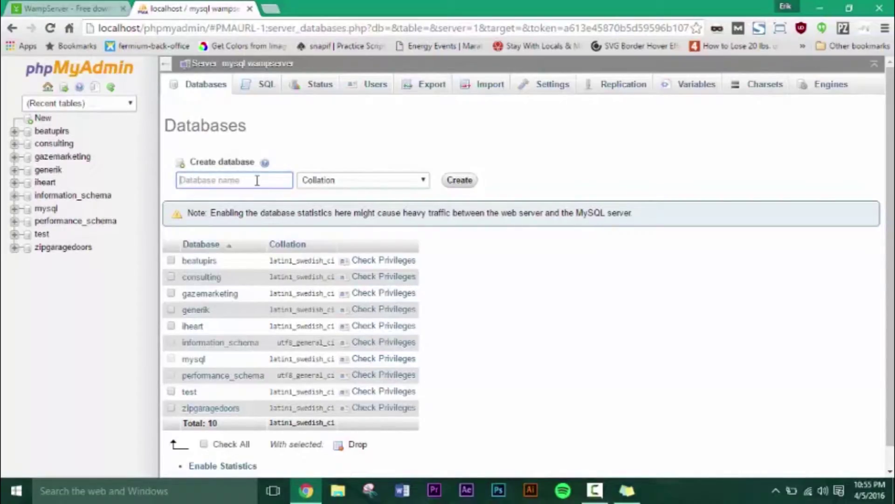
pyautogui.write('bob')
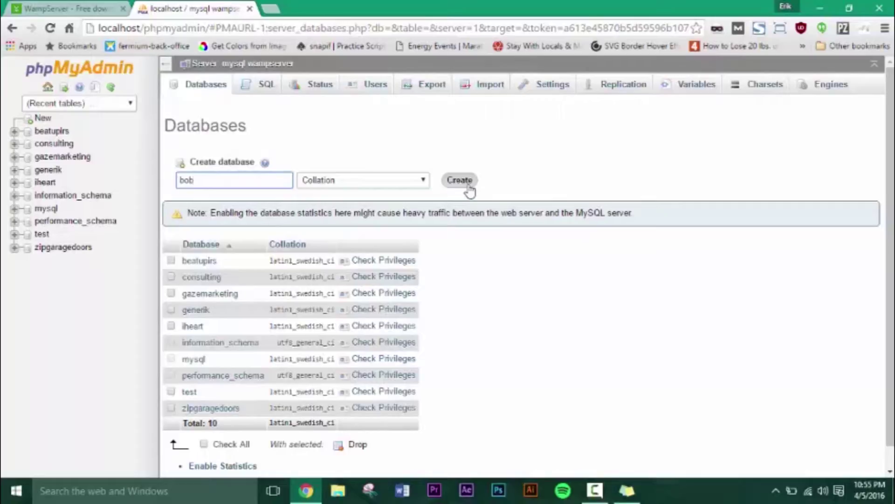
pyautogui.click(470, 189)
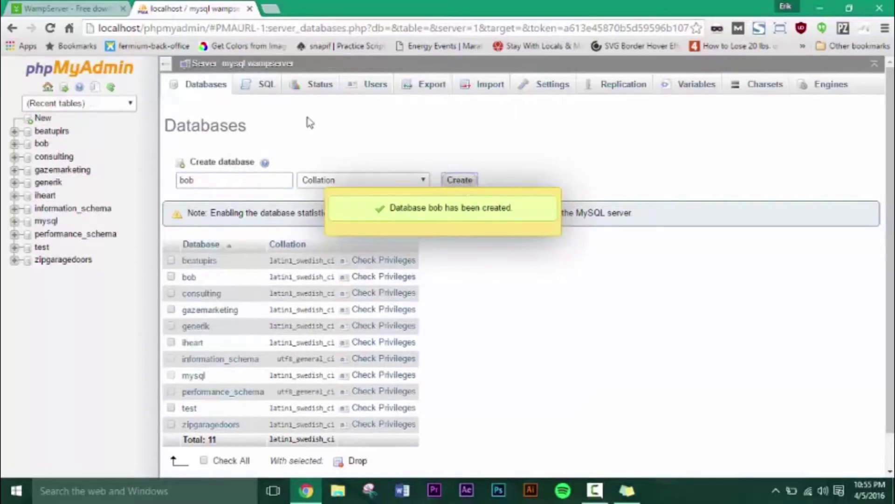
pyautogui.click(68, 8)
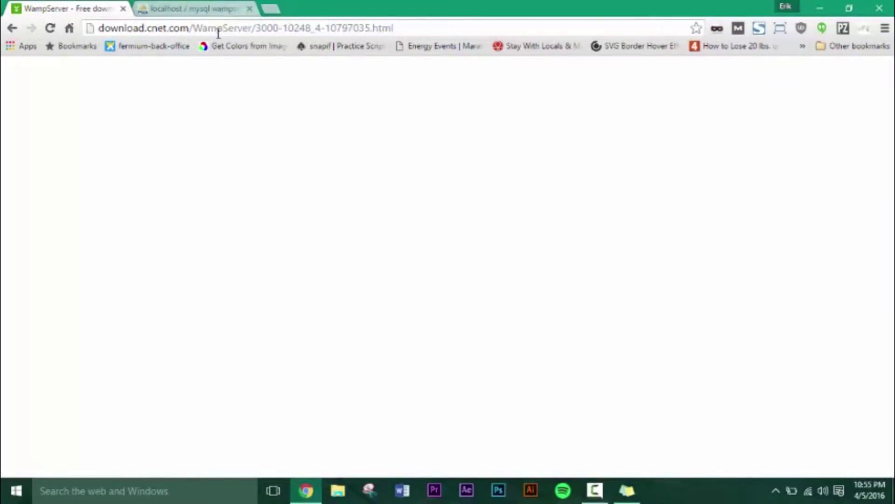
# Close the CNET tab, browse to C:\wamp\www in File Explorer, then return to Chrome
pyautogui.click(123, 9)
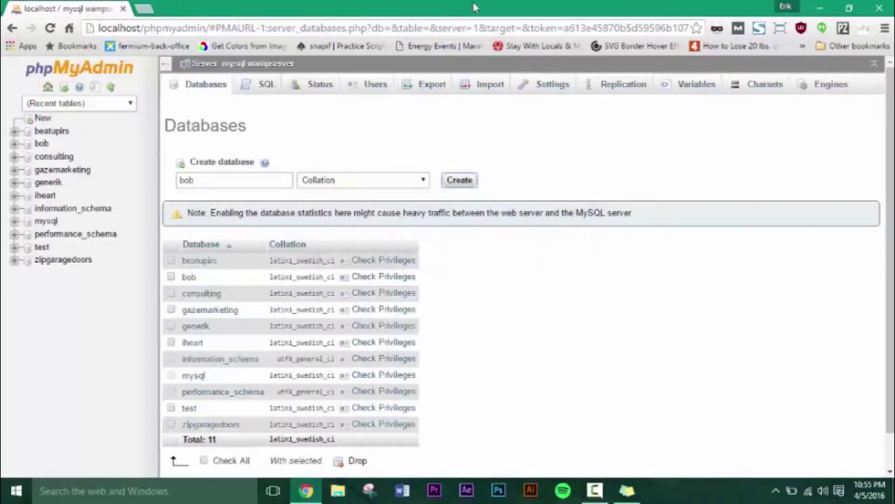
pyautogui.click(822, 8)
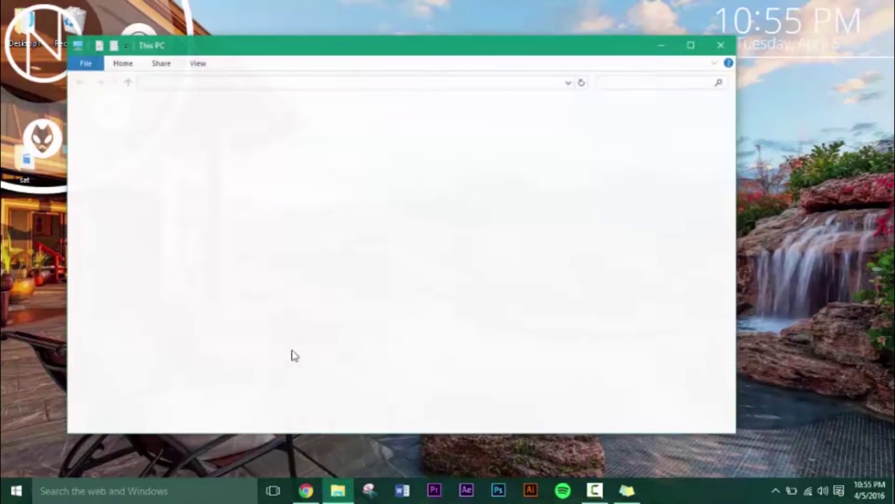
pyautogui.click(126, 385)
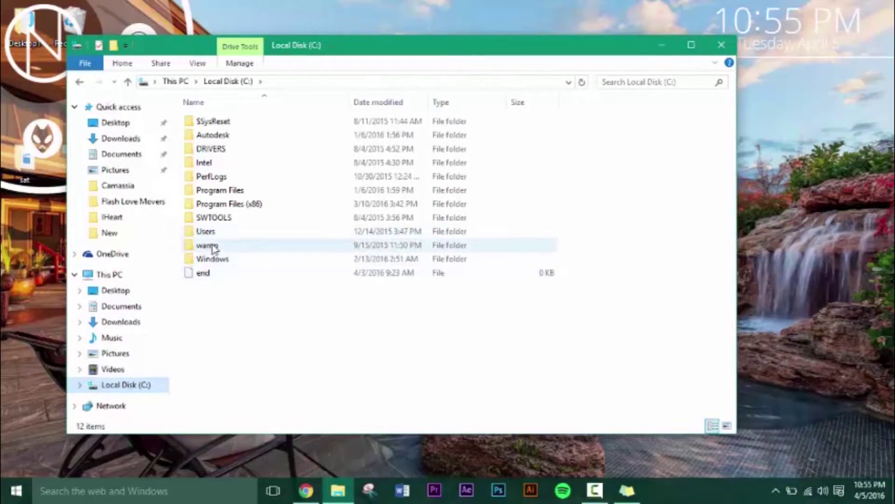
pyautogui.doubleClick(209, 246)
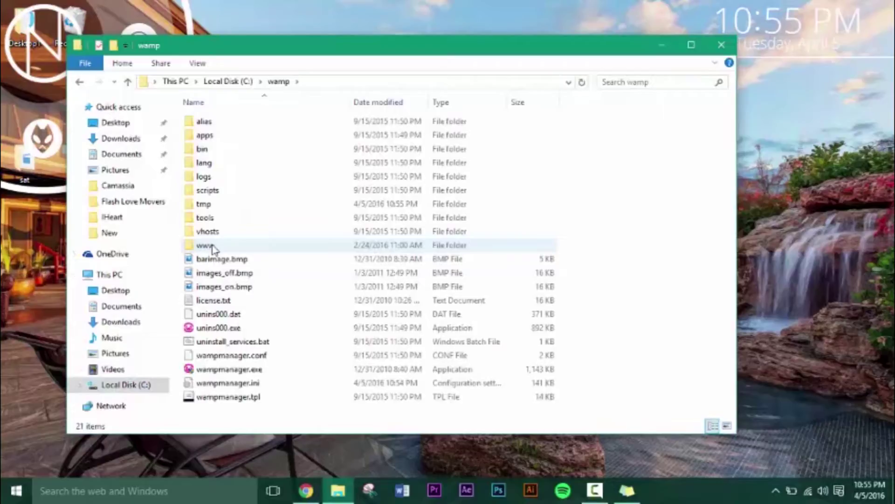
pyautogui.doubleClick(213, 247)
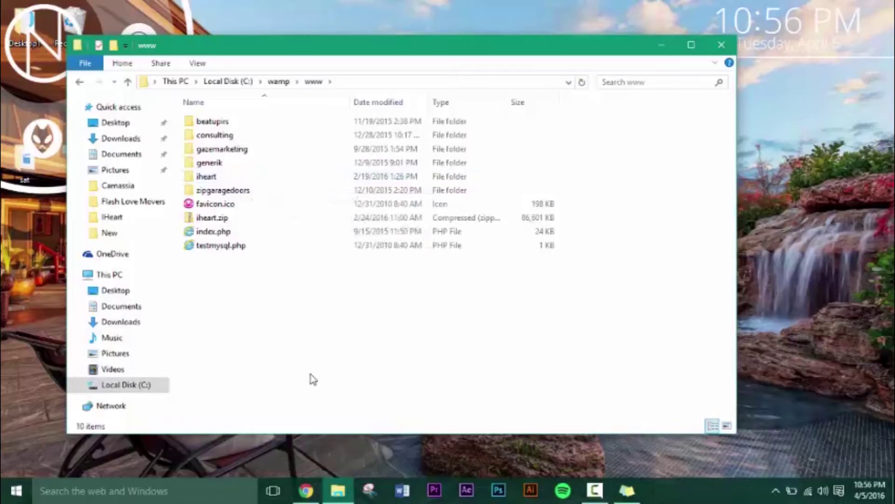
pyautogui.click(307, 489)
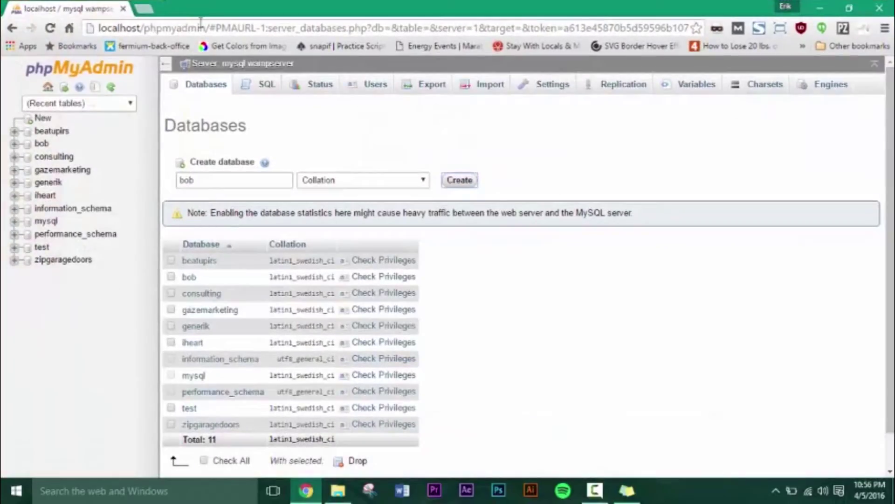
# In a new tab, search Google for 'wordpress.org' and open the official WordPress.org site
pyautogui.click(146, 11)
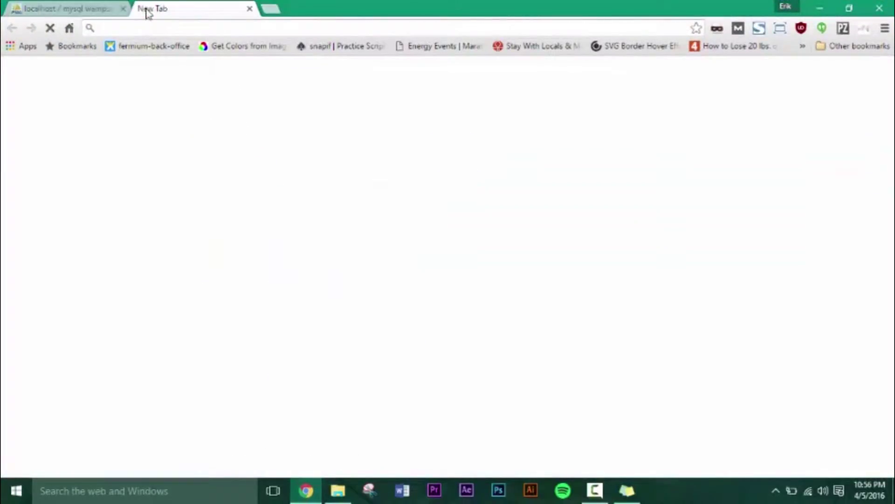
pyautogui.write('wordpress')
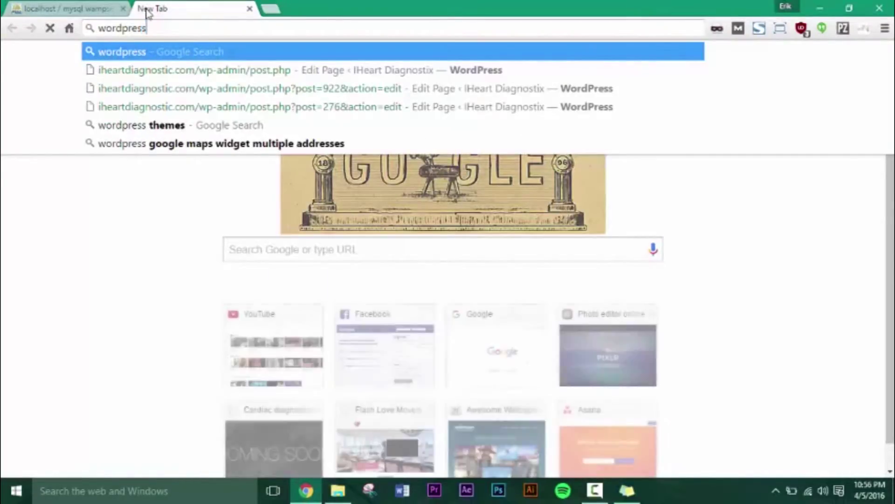
pyautogui.press('Return')
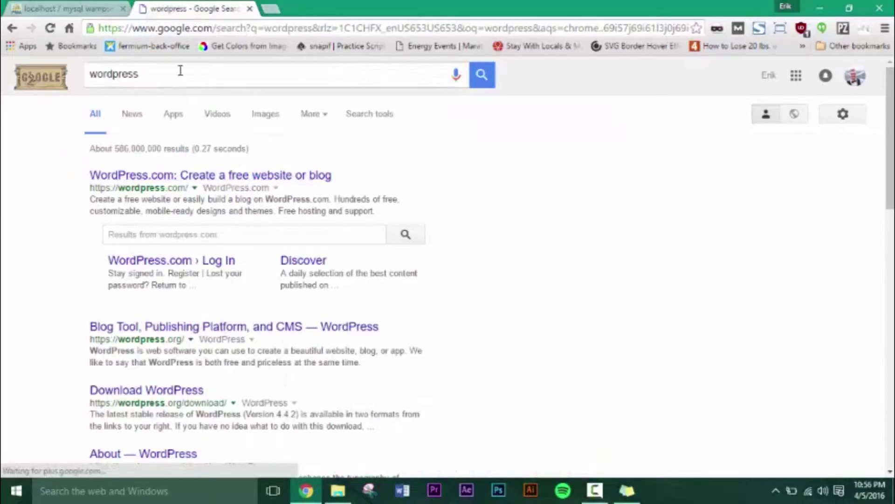
pyautogui.click(158, 78)
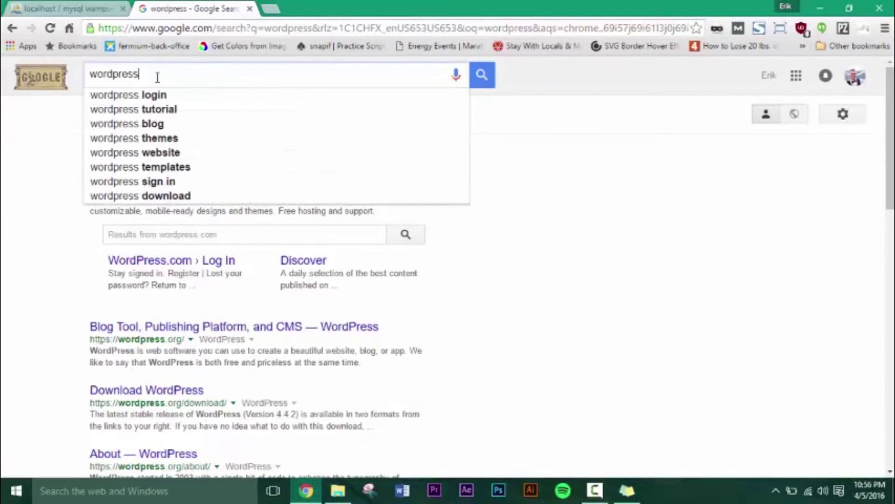
pyautogui.write('.org')
pyautogui.press('Return')
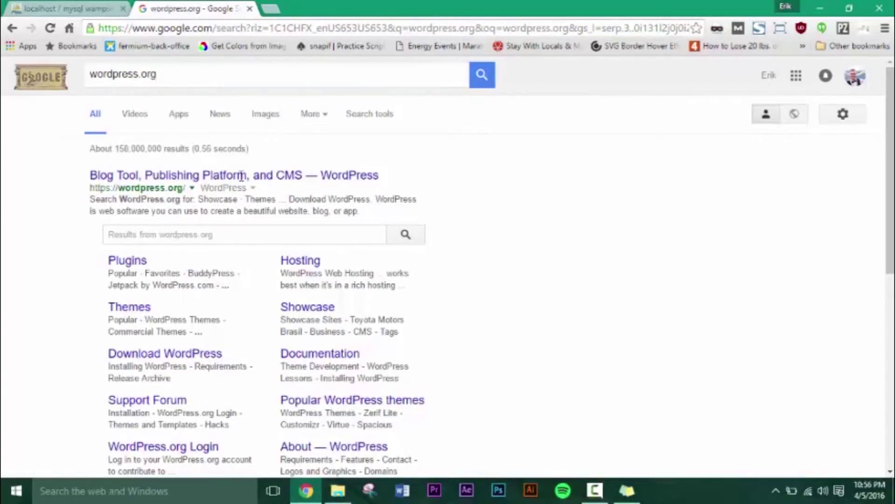
pyautogui.click(243, 181)
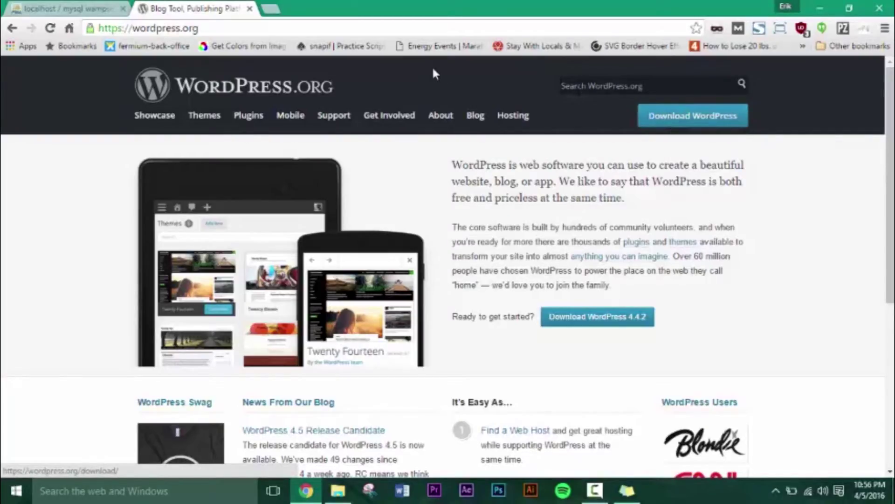
# Close the WordPress.org tab, create a folder 'bob' in www, and open the beatupirs folder
pyautogui.click(250, 10)
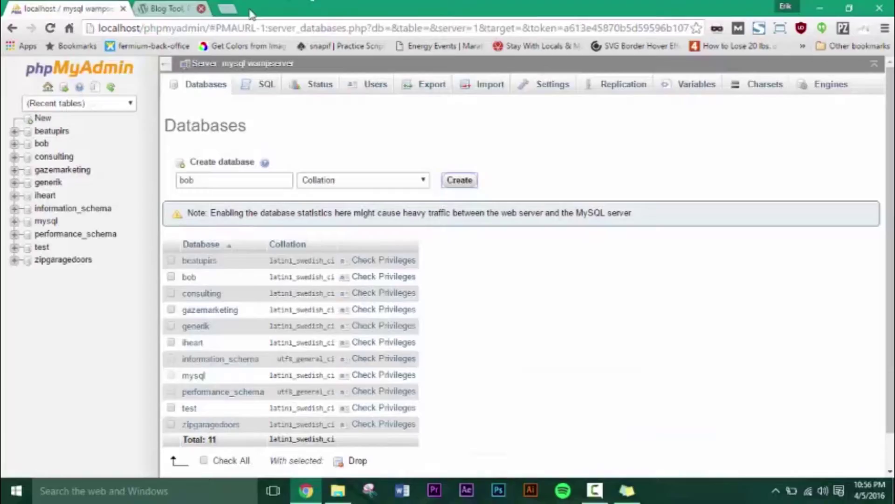
pyautogui.click(818, 10)
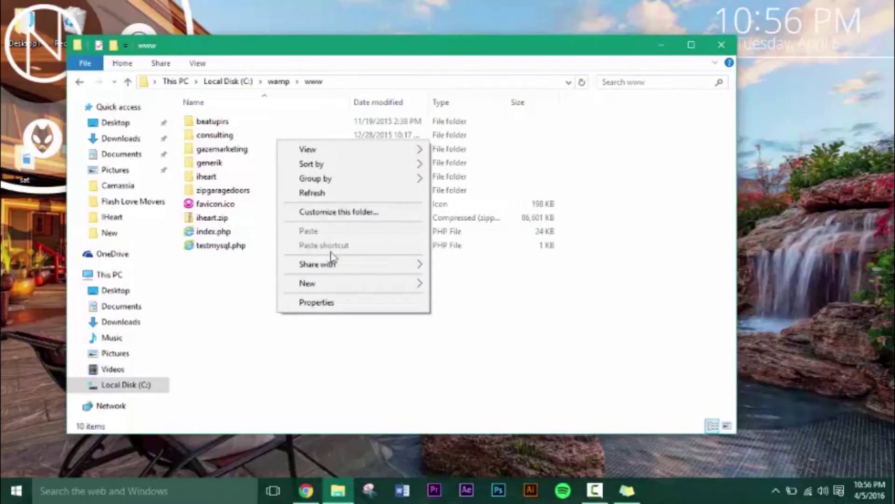
pyautogui.moveTo(331, 283)
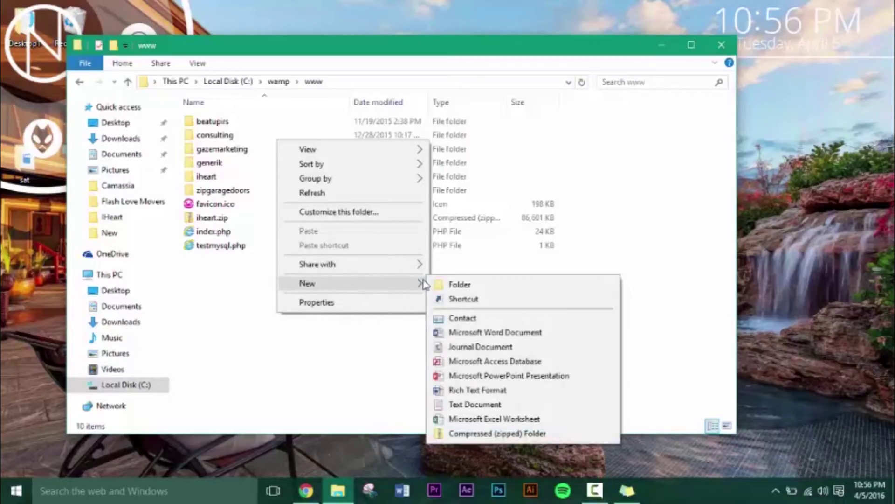
pyautogui.click(450, 284)
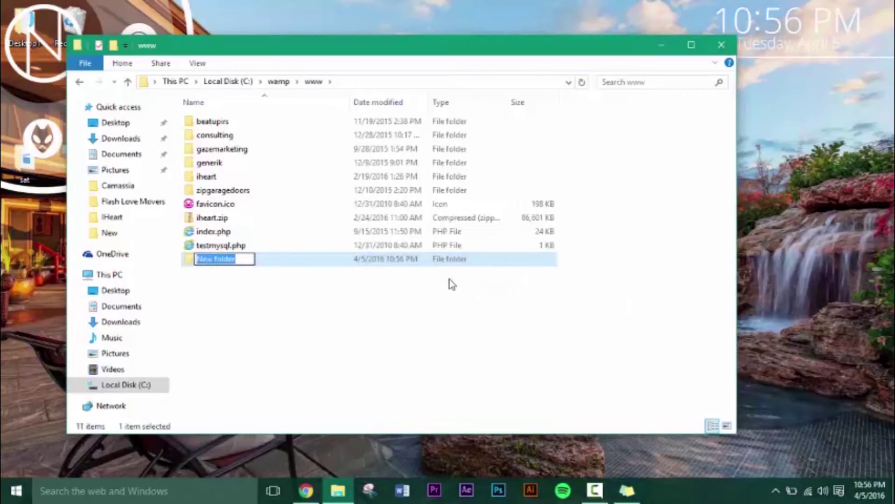
pyautogui.write('bob')
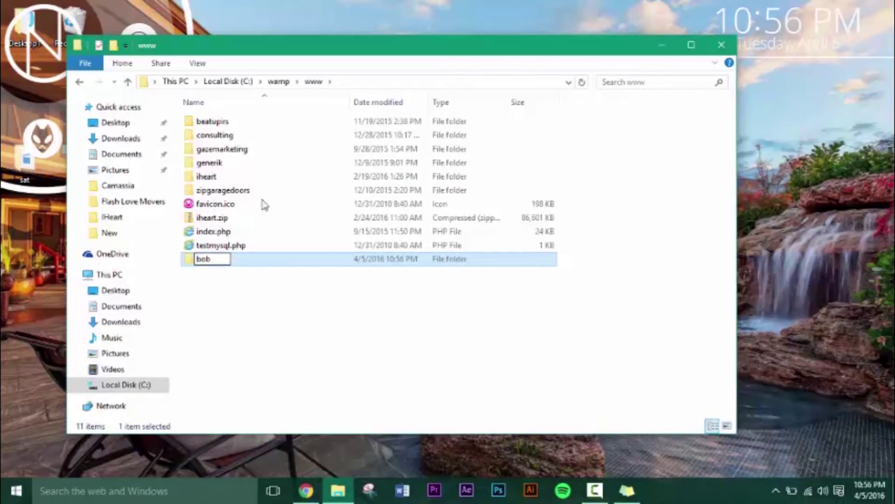
pyautogui.press('Return')
pyautogui.doubleClick(215, 122)
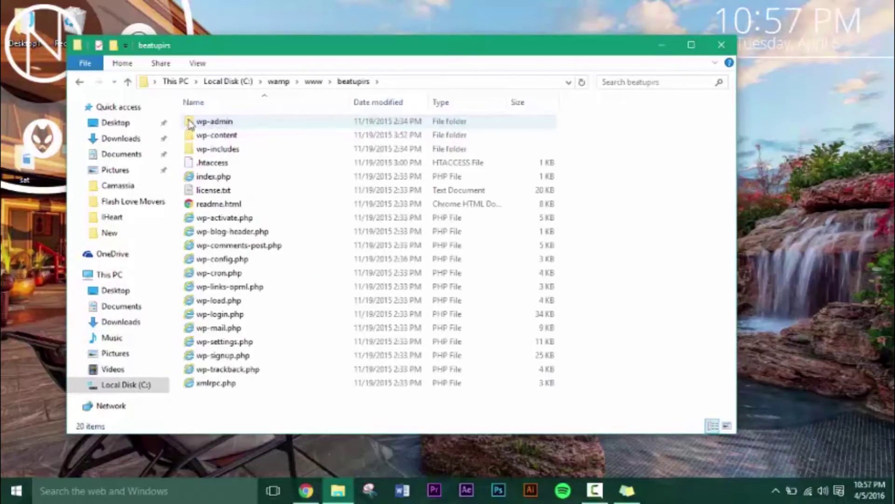
# Copy all 20 WordPress files and folders from beatupirs, then open the empty bob folder
pyautogui.click(192, 122)
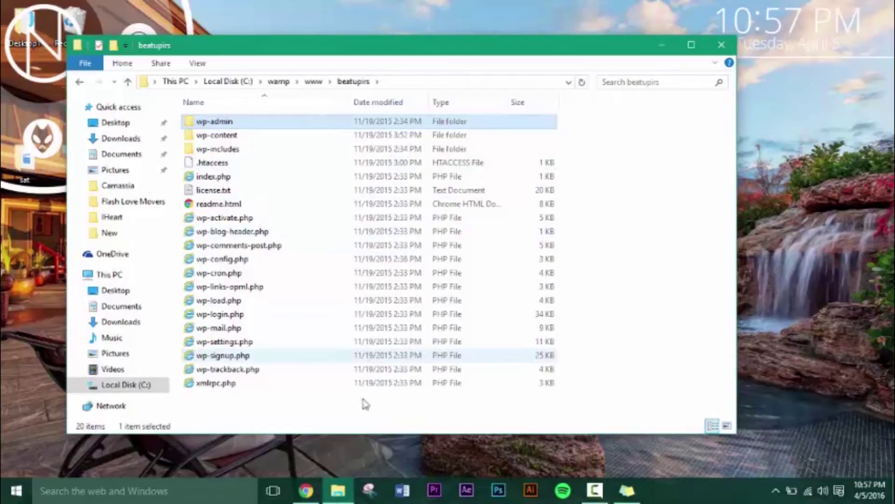
pyautogui.keyDown('shift'); pyautogui.click(322, 384); pyautogui.keyUp('shift')
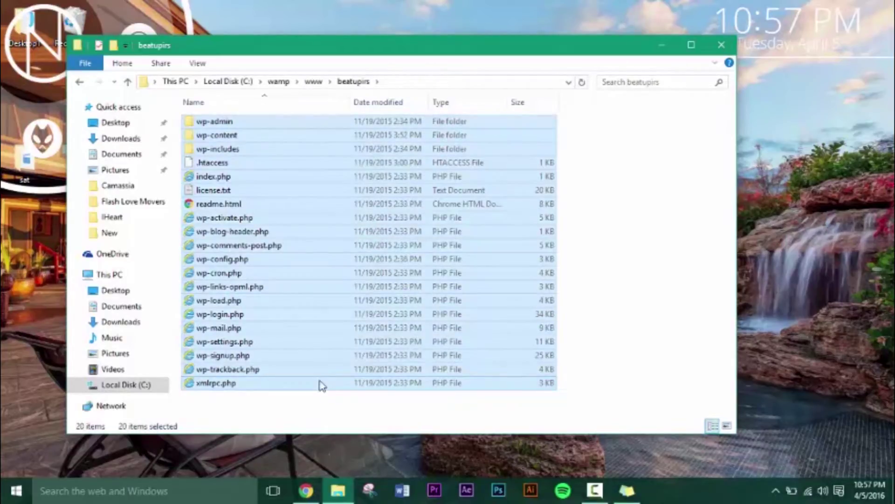
pyautogui.rightClick(295, 301)
pyautogui.click(346, 219)
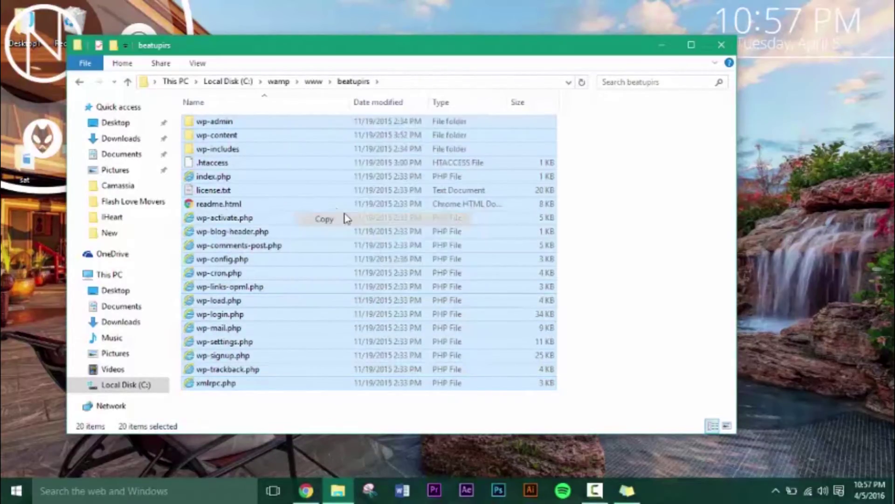
pyautogui.click(320, 83)
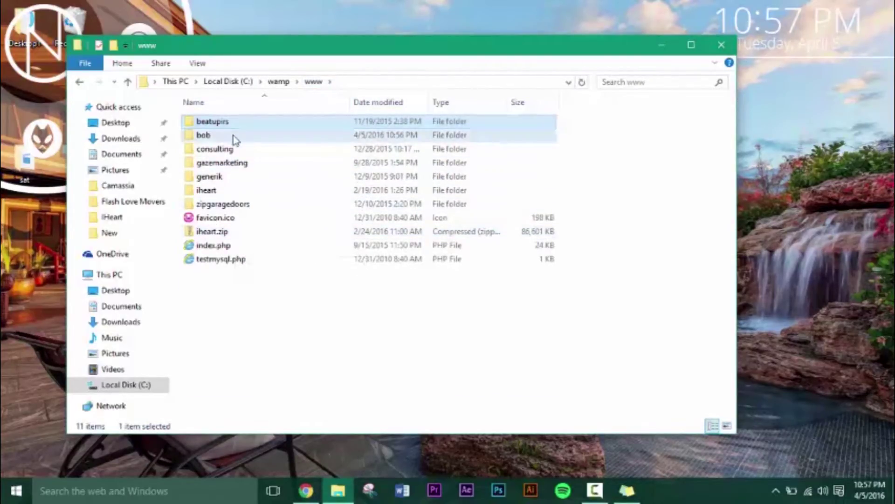
pyautogui.doubleClick(235, 135)
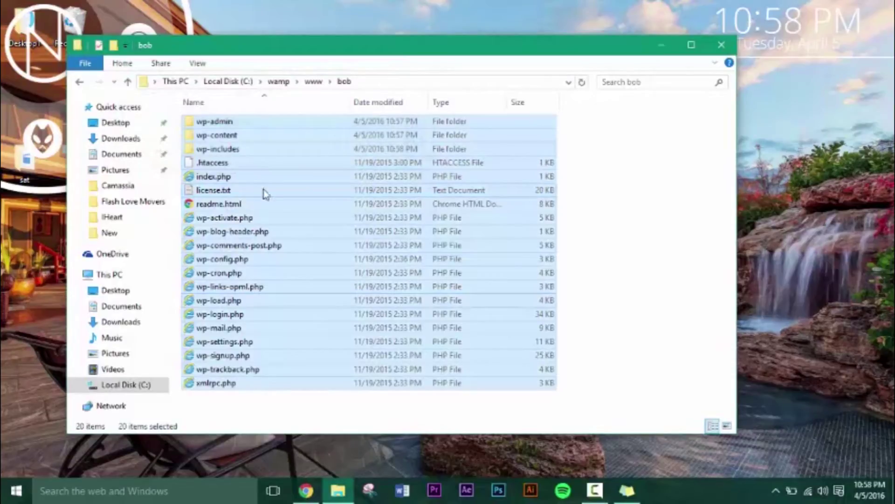
pyautogui.click(639, 204)
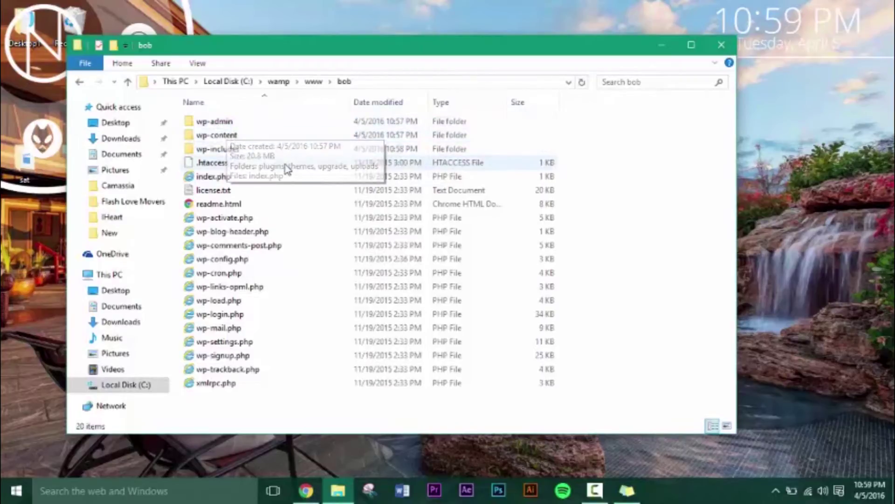
# In Notepad++, change DB_NAME in wp-config.php from 'beatupirs' to 'bob', then save and close
pyautogui.rightClick(246, 264)
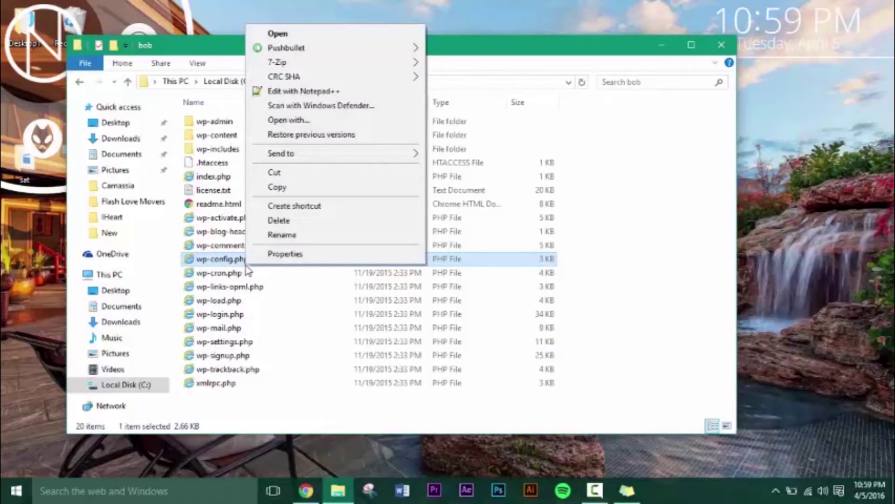
pyautogui.click(292, 92)
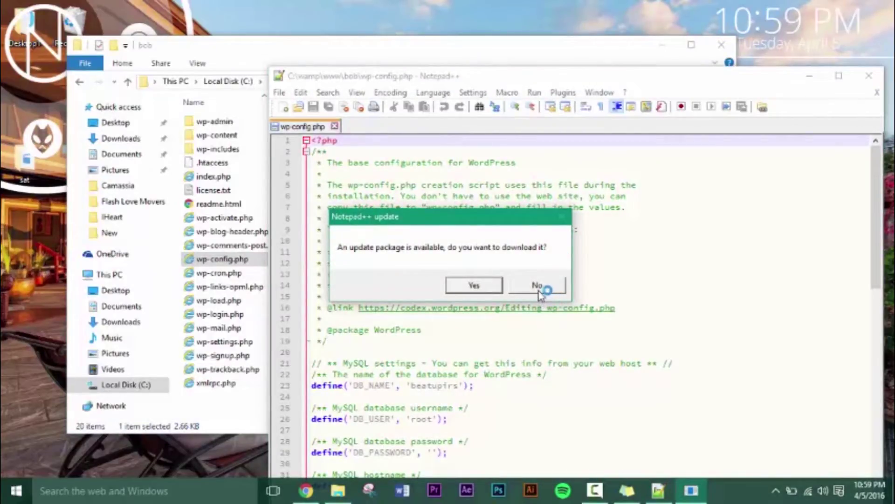
pyautogui.click(539, 286)
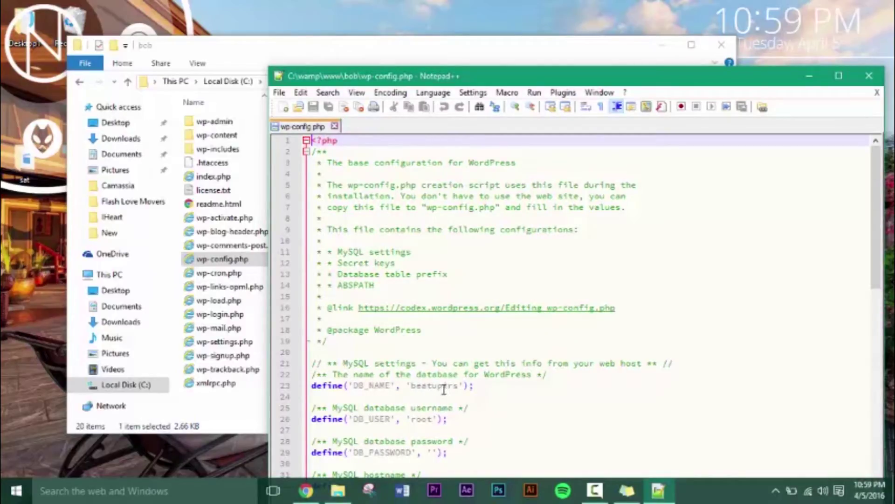
pyautogui.moveTo(412, 386); pyautogui.dragTo(457, 385)
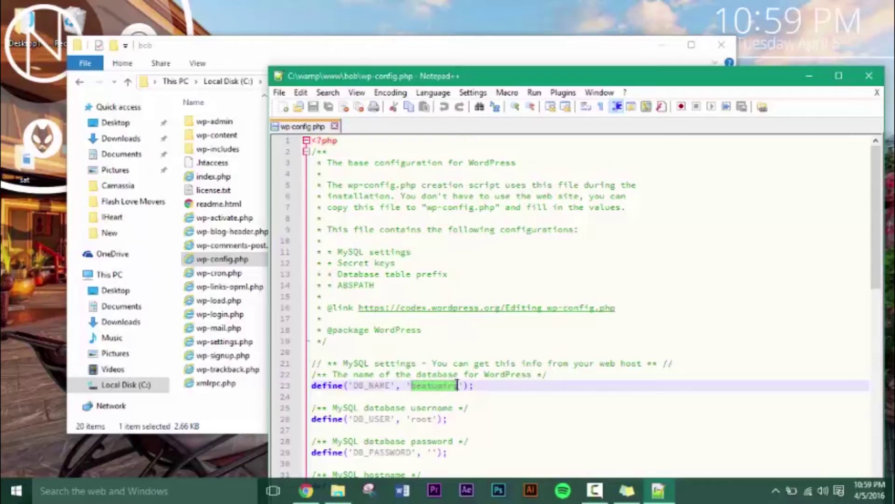
pyautogui.write('bob')
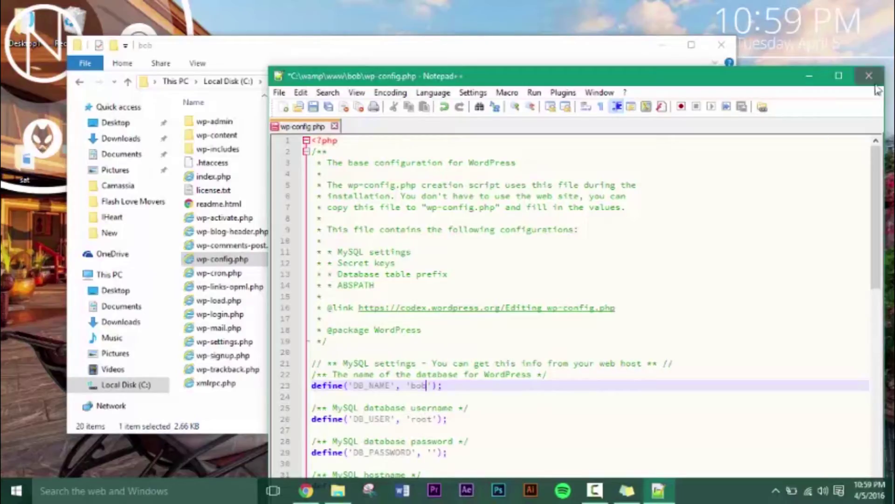
pyautogui.click(313, 108)
pyautogui.click(868, 77)
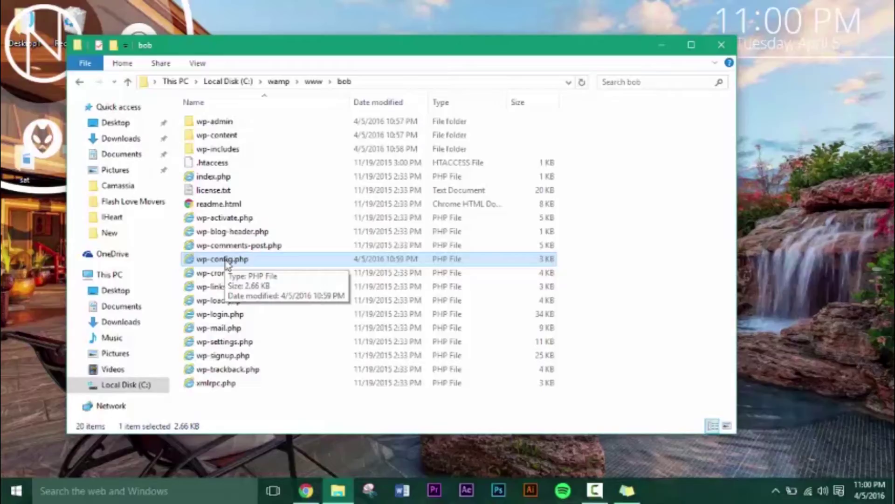
# Cancel the wp-config.php rename and return to phpMyAdmin's database list in Chrome
pyautogui.click(226, 262)
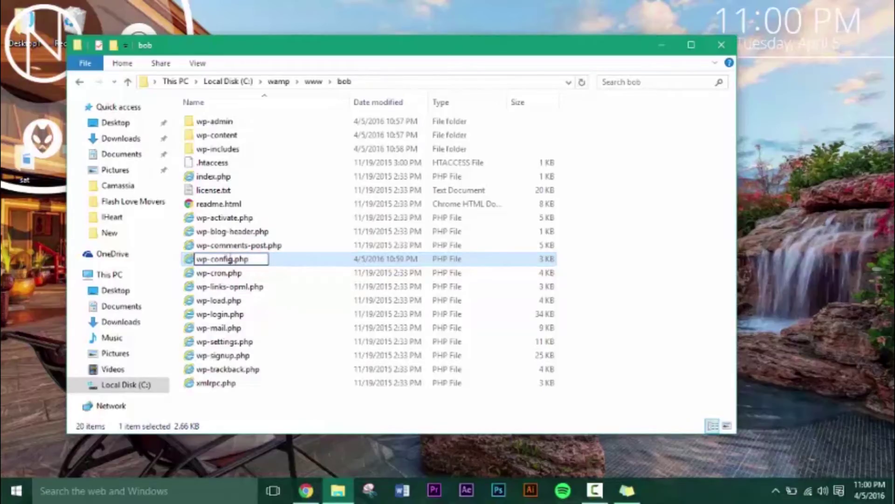
pyautogui.click(598, 251)
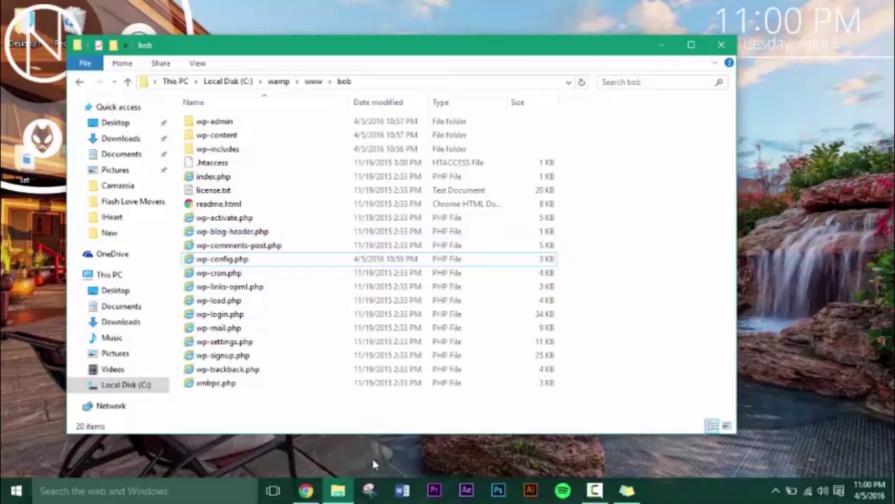
pyautogui.click(315, 493)
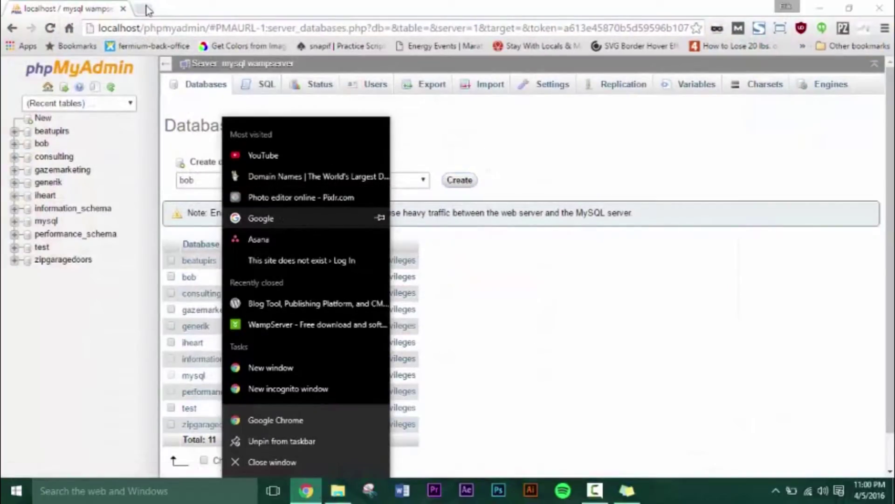
# Load localhost/bob in a new Chrome tab
pyautogui.click(147, 9)
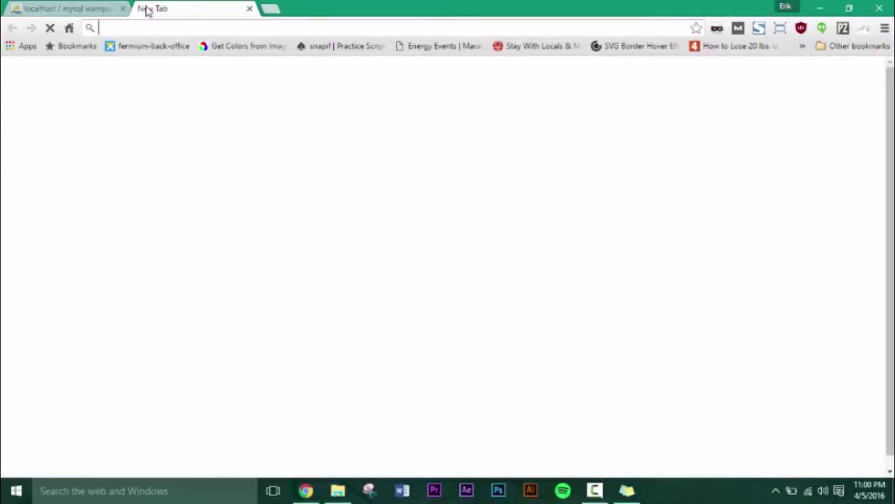
pyautogui.write('localhost')
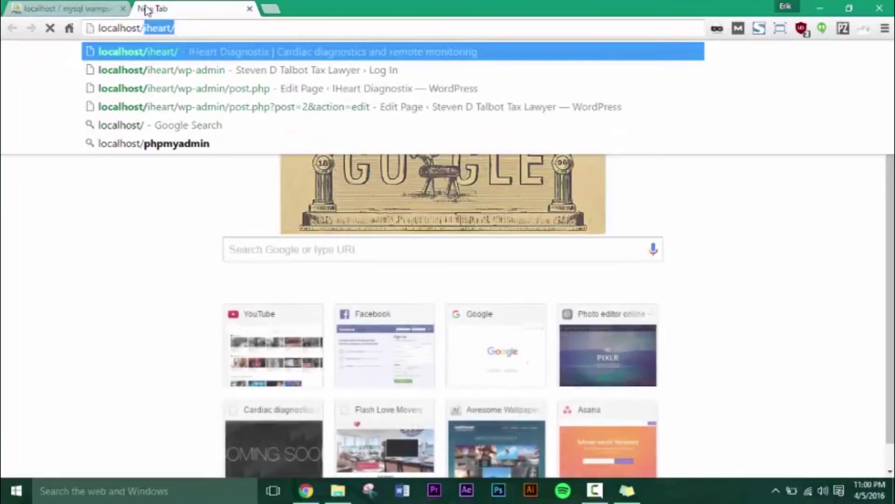
pyautogui.write('/bob')
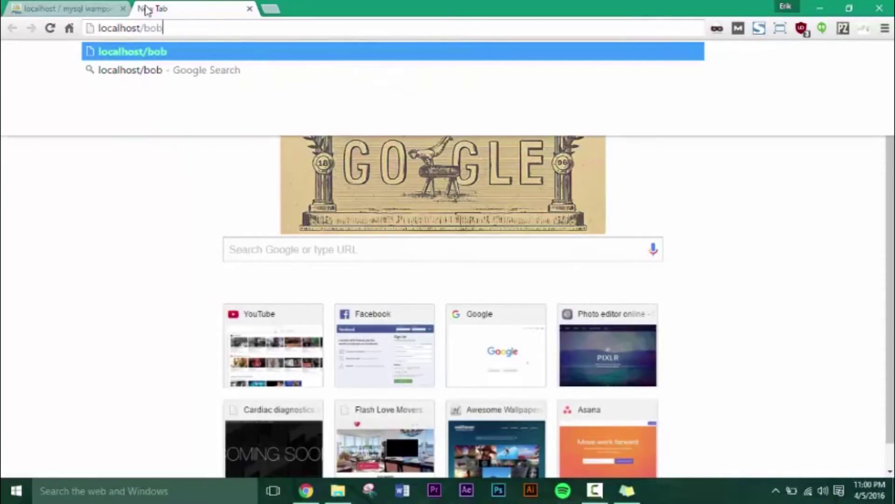
pyautogui.press('Return')
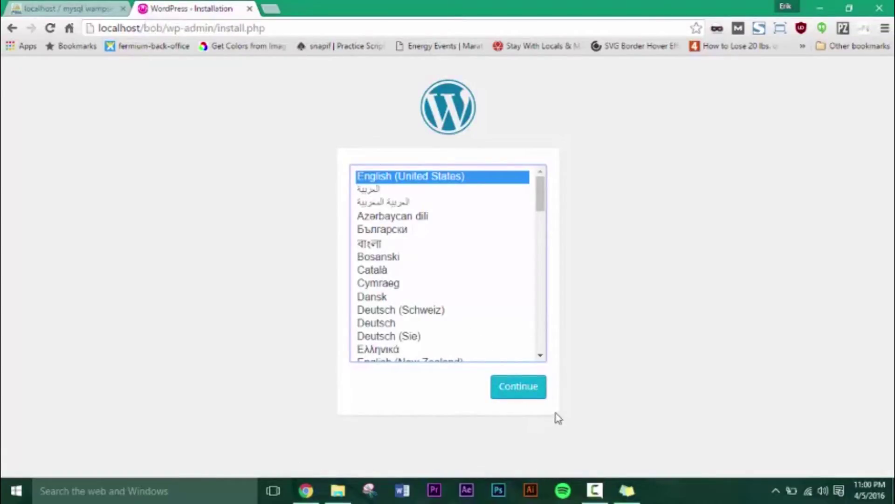
# Choose English (United States) and enter the site title 'Bob Is The Best'
pyautogui.click(517, 390)
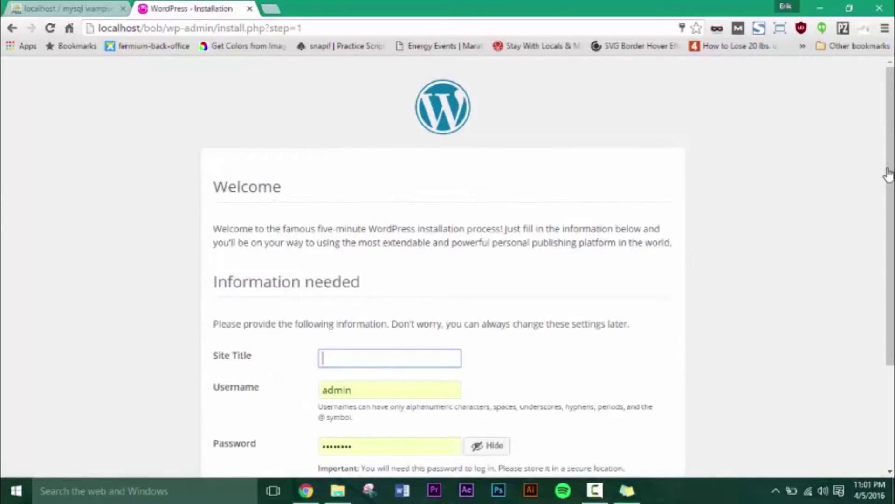
pyautogui.moveTo(890, 175); pyautogui.dragTo(891, 239)
pyautogui.click(418, 267)
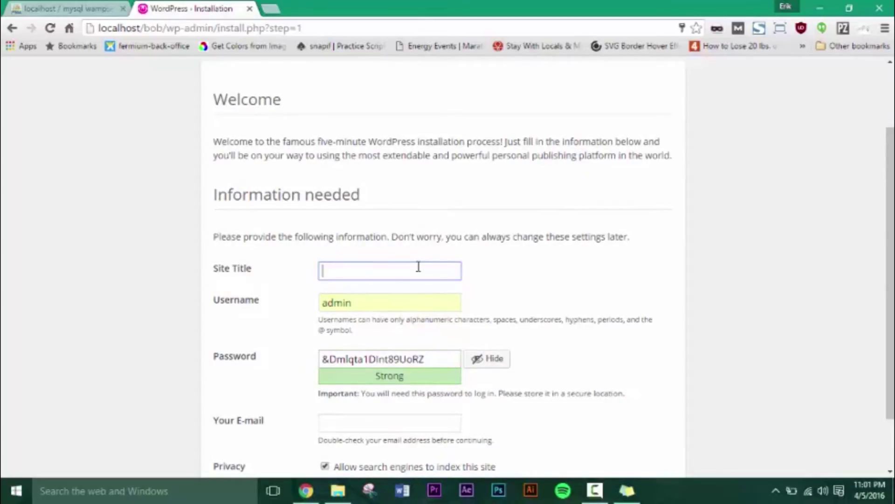
pyautogui.write('Bo')
pyautogui.write('b Is The Vil')
pyautogui.press('BackSpace')
pyautogui.press('BackSpace')
pyautogui.press('BackSpace')
pyautogui.press('BackSpace')
pyautogui.write('best')
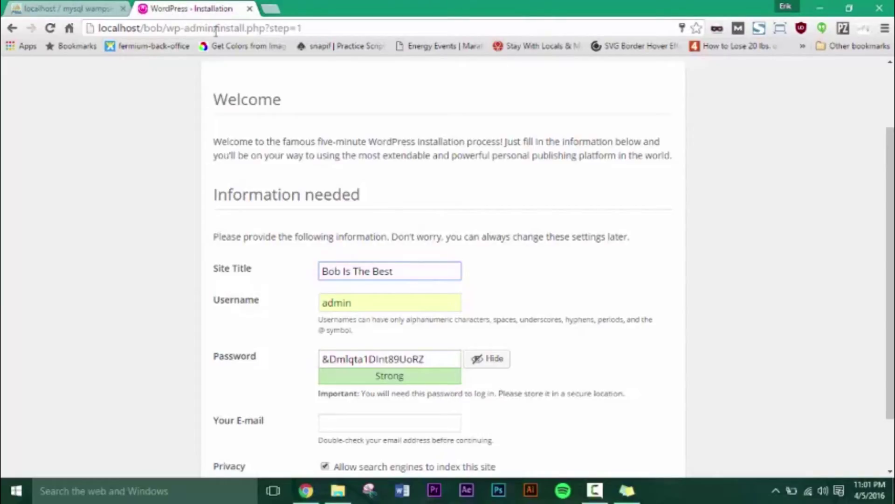
# Replace the generated admin password with a weak one and confirm using it
pyautogui.moveTo(448, 362); pyautogui.dragTo(160, 400)
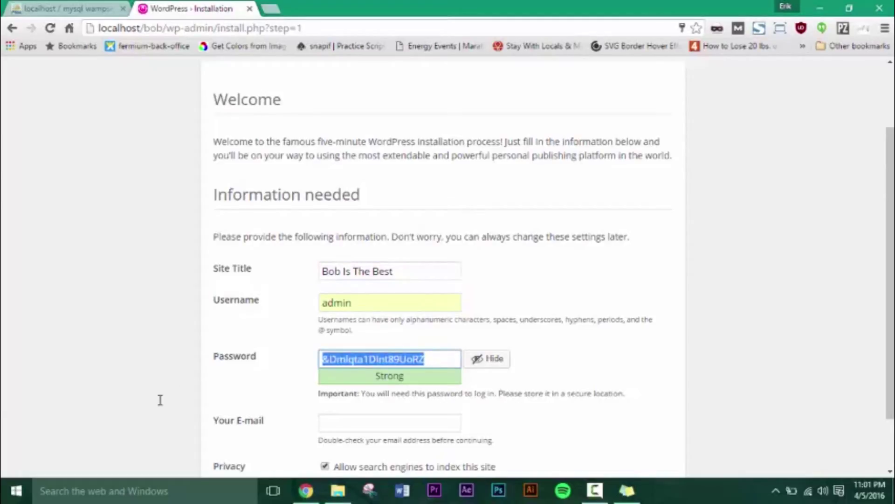
pyautogui.write('pas')
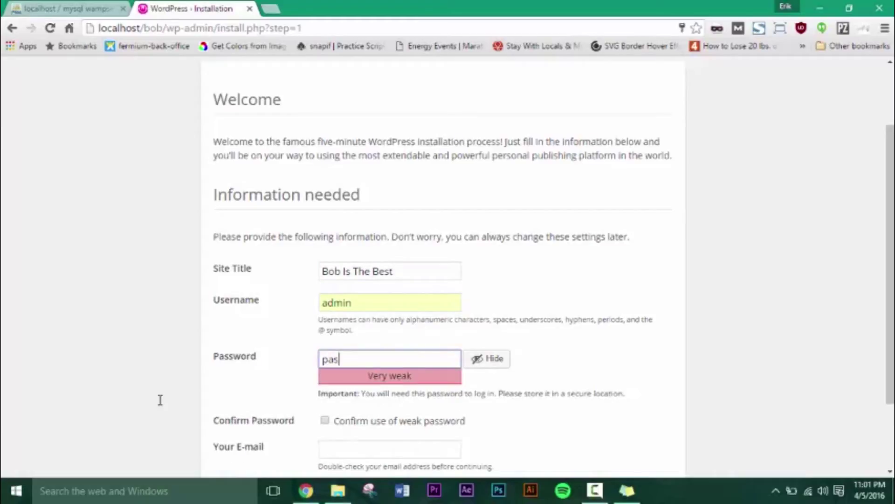
pyautogui.write('sword')
pyautogui.click(325, 420)
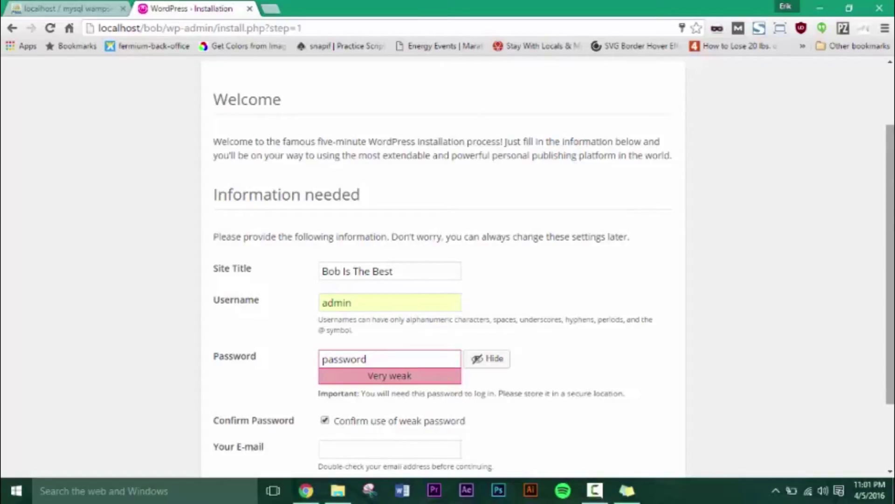
# Fill in the admin e-mail field from a saved autofill address
pyautogui.moveTo(891, 198); pyautogui.dragTo(871, 248)
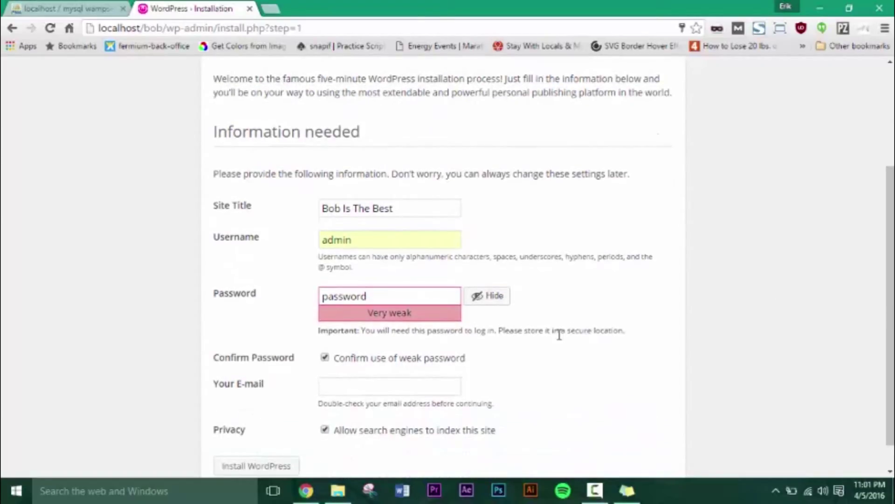
pyautogui.moveTo(409, 397); pyautogui.dragTo(410, 390)
pyautogui.click(433, 379)
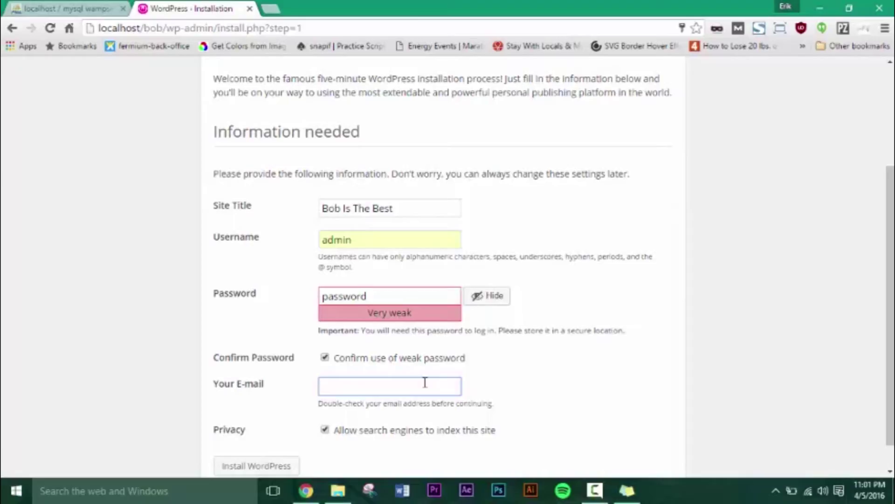
pyautogui.write('er')
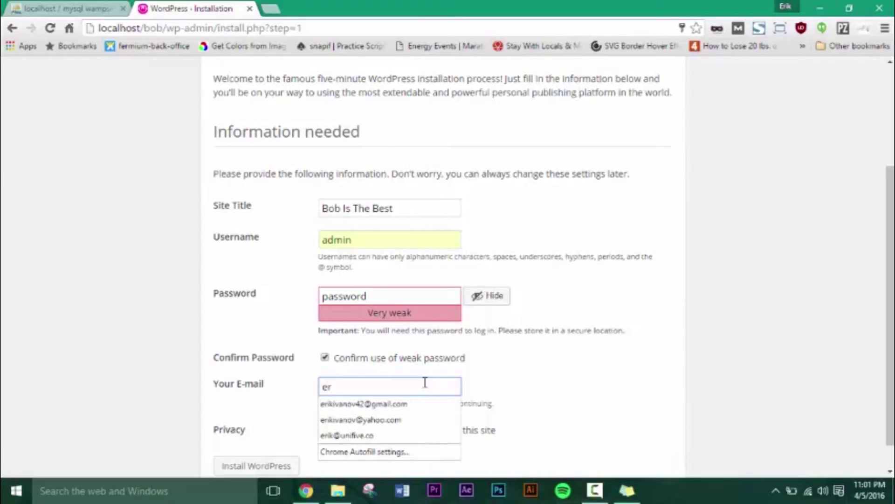
pyautogui.write('k')
pyautogui.press('BackSpace')
pyautogui.write('e')
pyautogui.press('BackSpace')
pyautogui.click(432, 422)
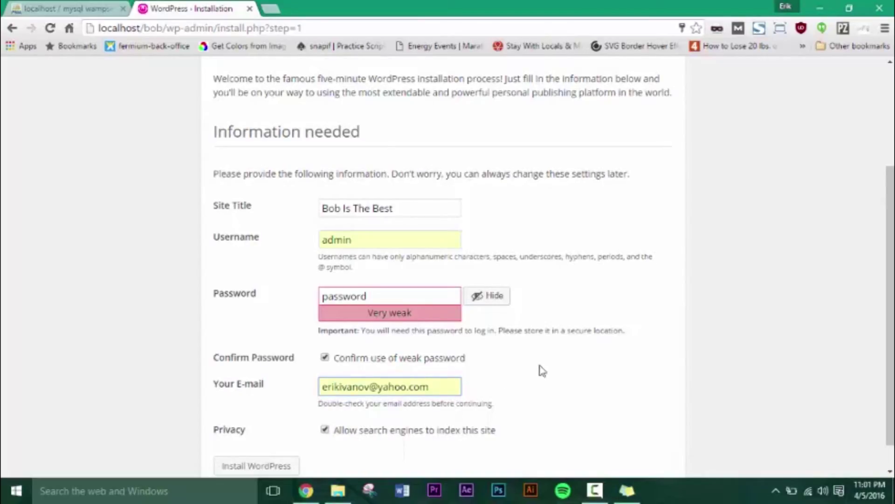
# Turn off search engine indexing and run the WordPress installation
pyautogui.click(325, 430)
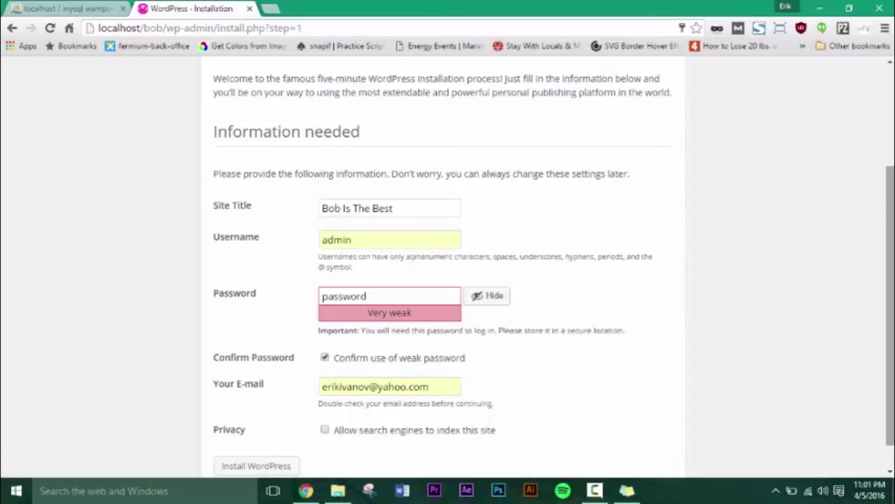
pyautogui.scroll(-1, 892, 334)
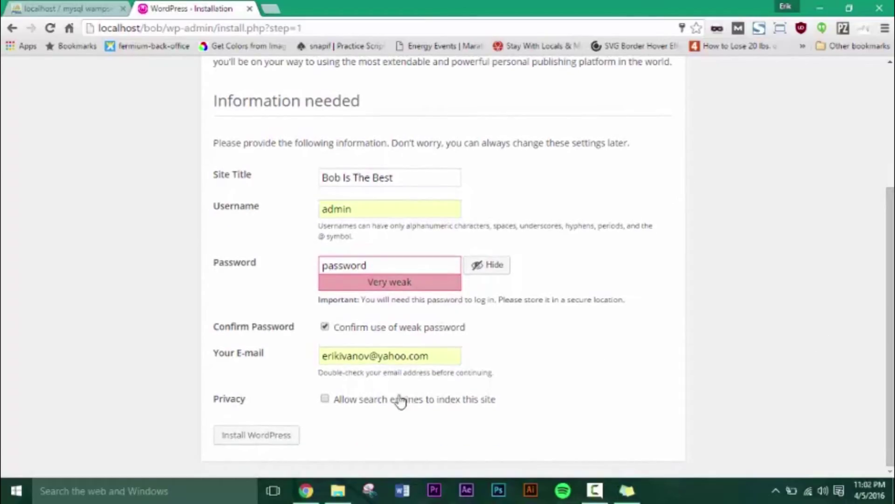
pyautogui.click(260, 443)
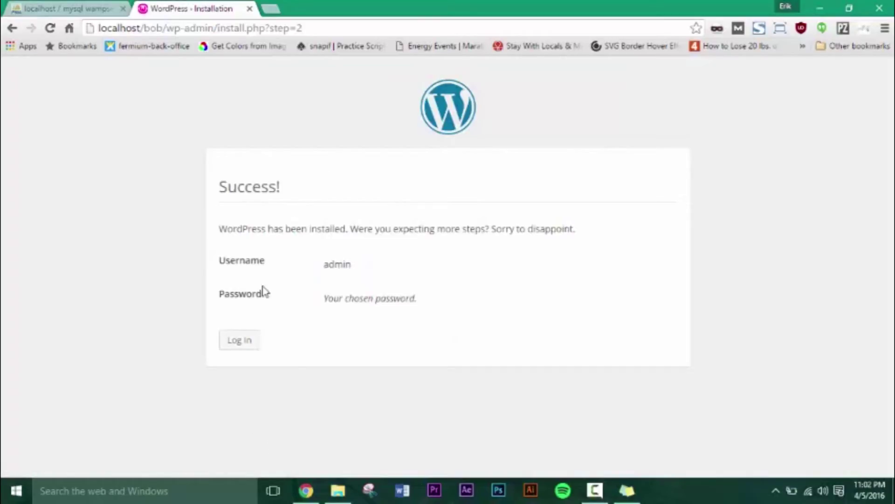
# Log in as admin with the autofilled credentials
pyautogui.click(241, 354)
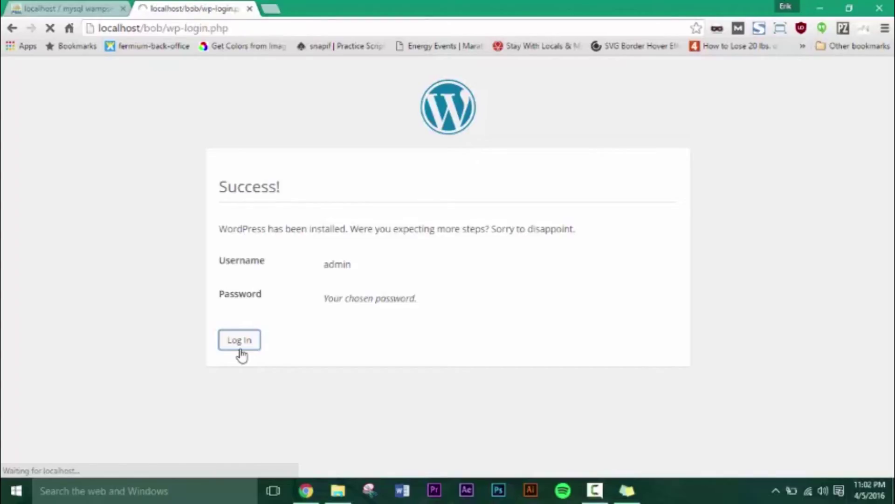
pyautogui.click(414, 248)
pyautogui.click(434, 300)
pyautogui.click(433, 299)
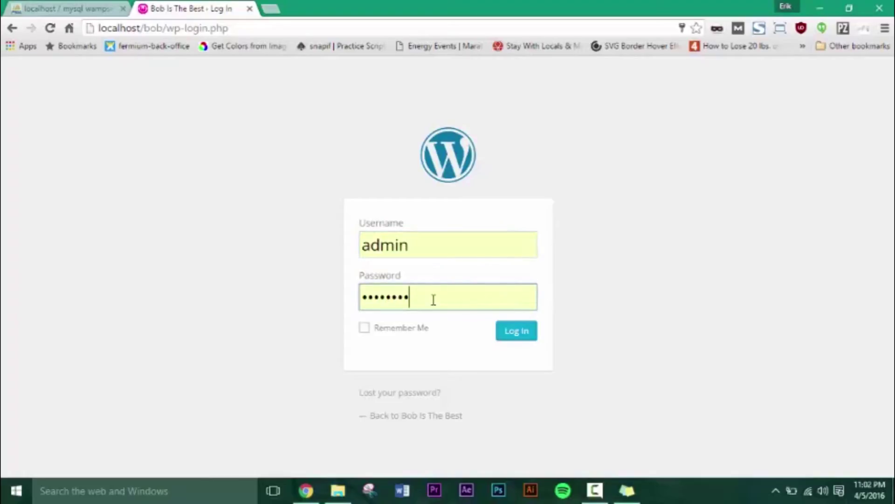
pyautogui.click(524, 335)
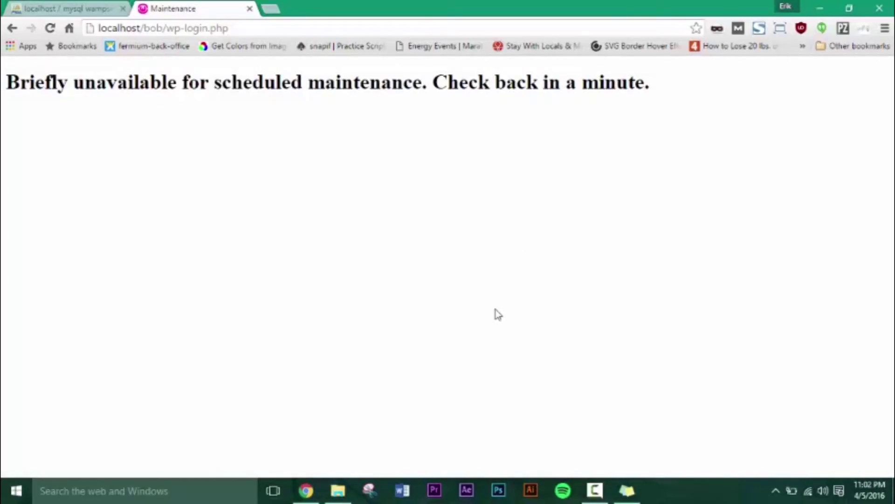
# Go back past the maintenance notice and log in with the retyped admin password
pyautogui.click(12, 28)
pyautogui.click(417, 297)
pyautogui.moveTo(417, 296); pyautogui.dragTo(283, 295)
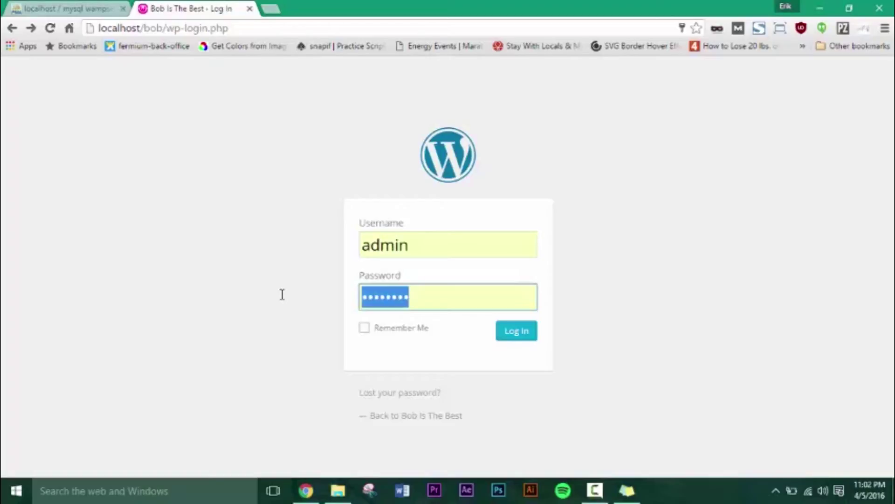
pyautogui.write('admin123')
pyautogui.press('Return')
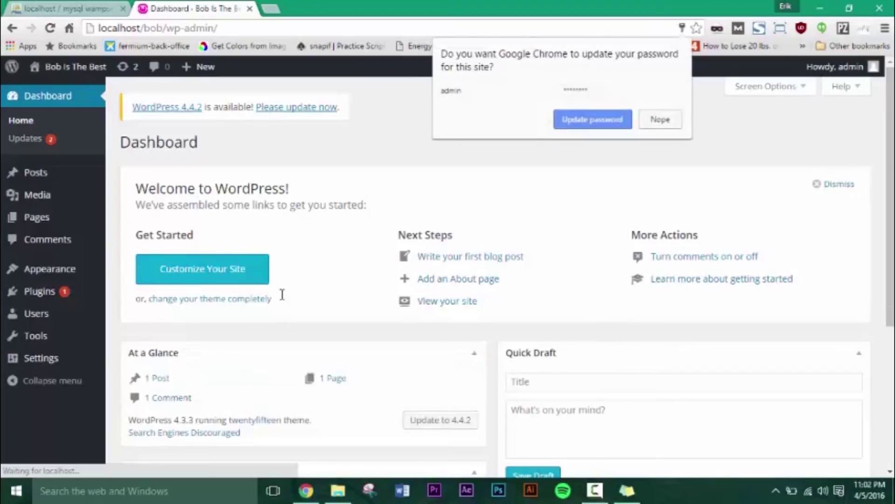
# Save the updated login password and open the site front end in a new tab
pyautogui.click(611, 121)
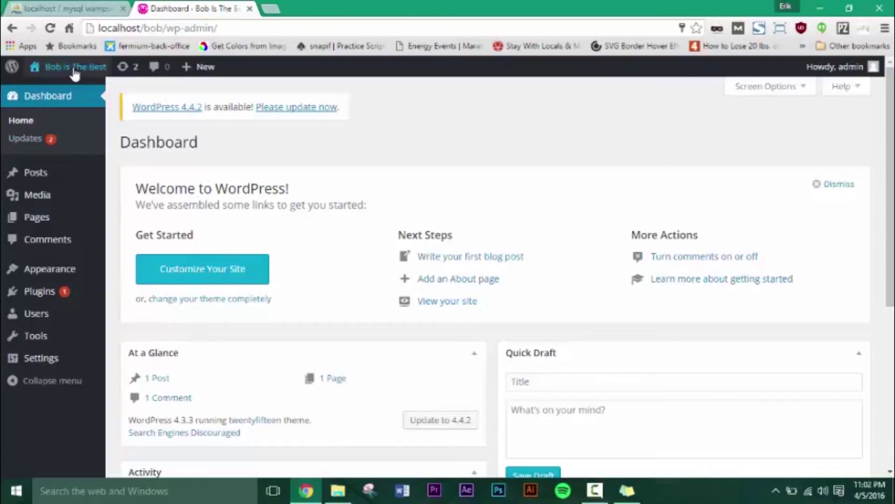
pyautogui.moveTo(71, 74)
pyautogui.rightClick(57, 93)
pyautogui.click(84, 95)
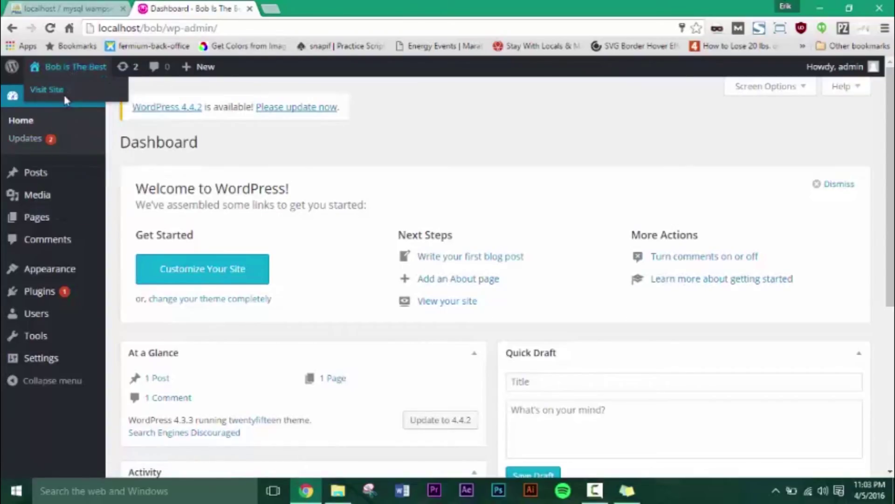
pyautogui.click(328, 9)
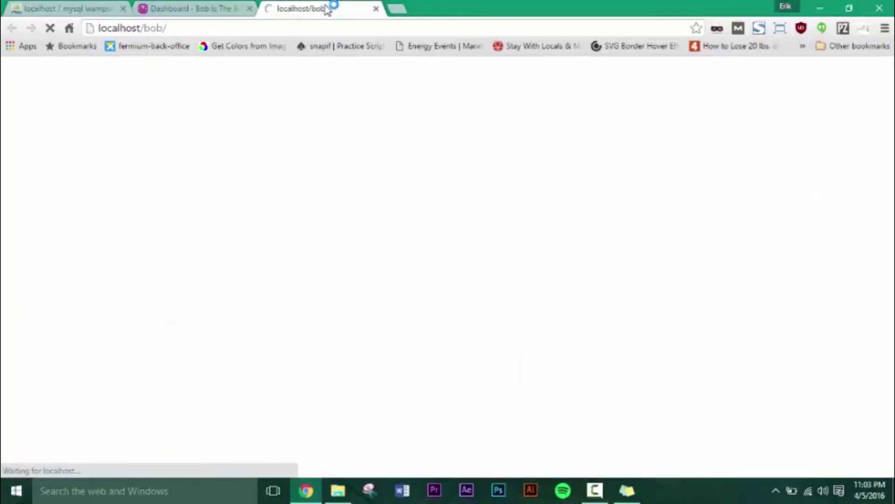
# Return to the Dashboard tab and go to Appearance > Themes
pyautogui.click(214, 7)
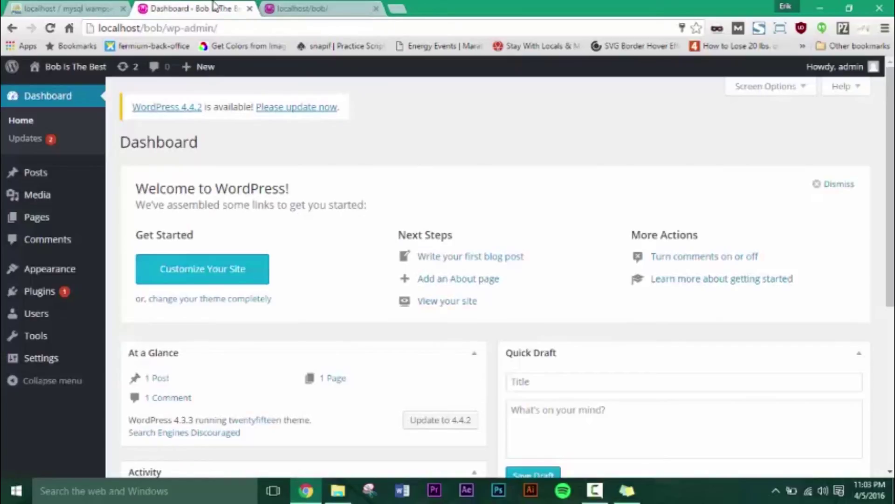
pyautogui.click(322, 15)
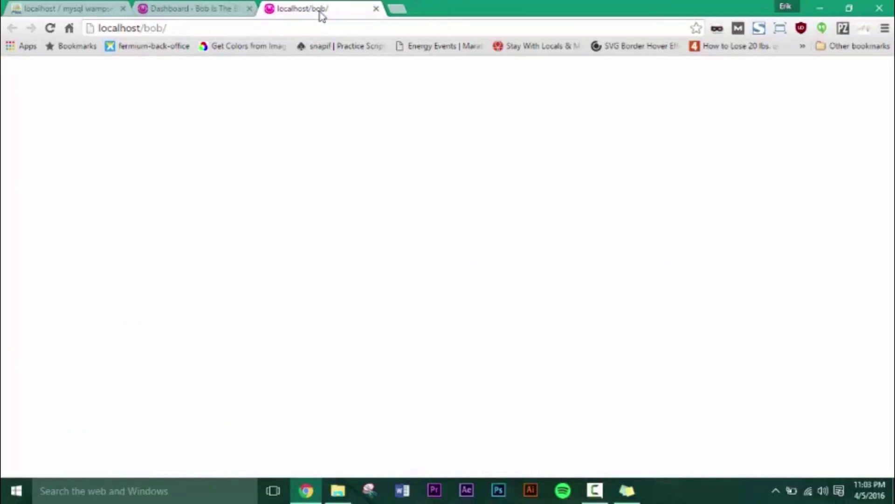
pyautogui.click(214, 7)
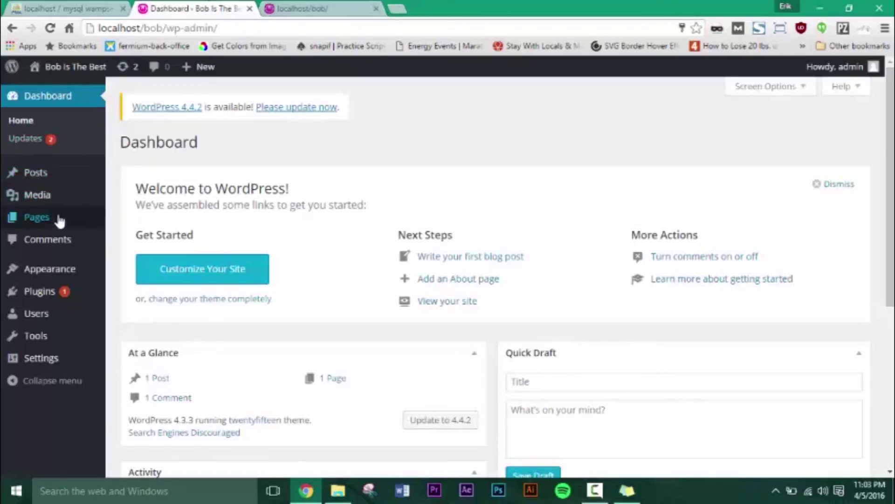
pyautogui.click(61, 274)
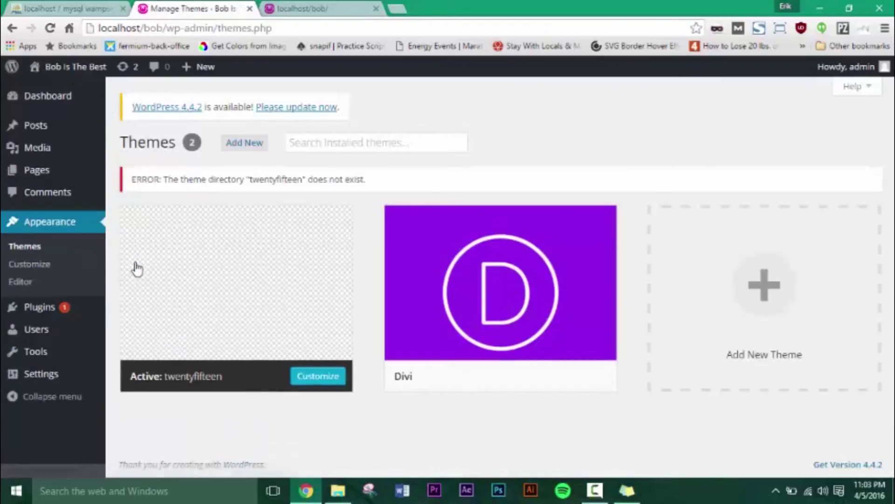
# Activate the Divi theme, then reload the localhost/bob front-end tab to show it
pyautogui.moveTo(535, 372)
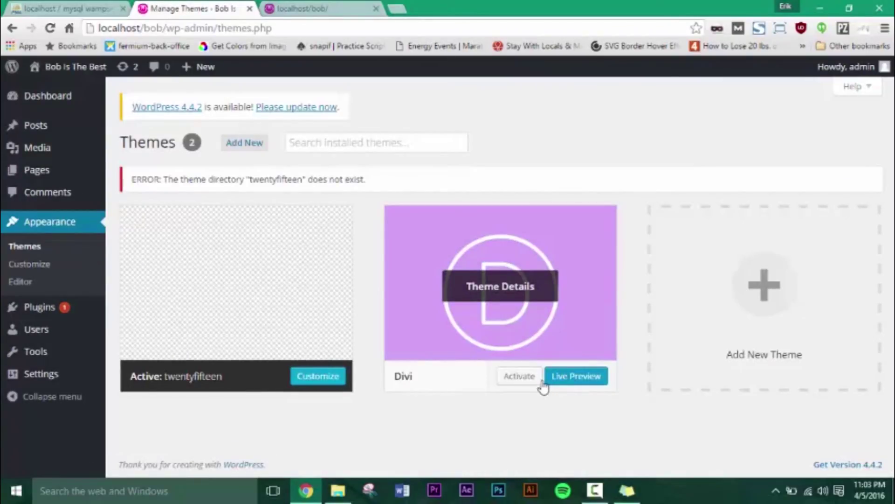
pyautogui.click(525, 379)
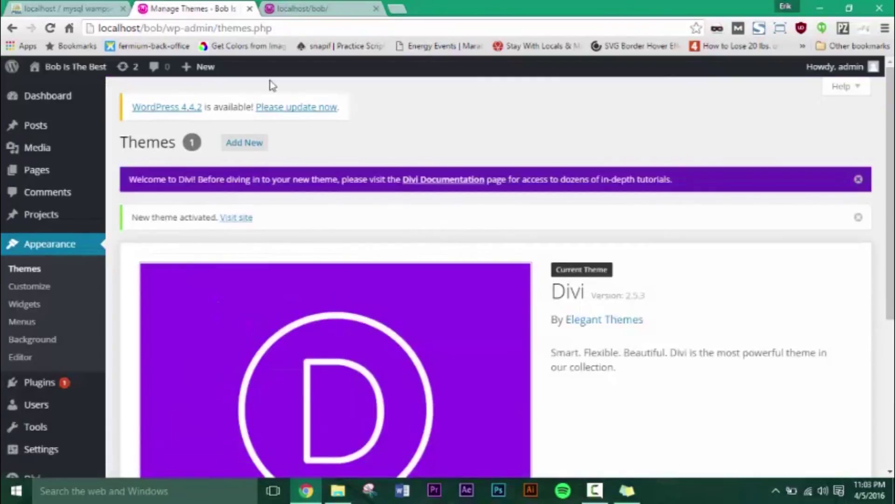
pyautogui.click(280, 8)
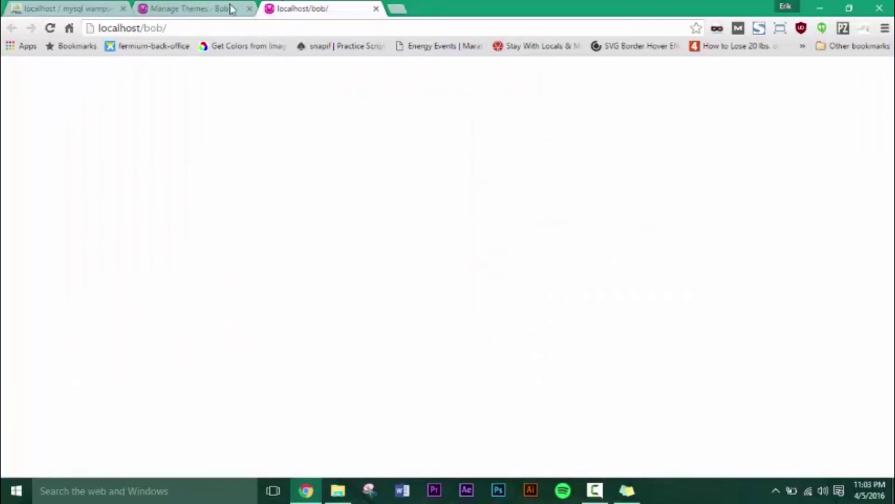
pyautogui.click(52, 29)
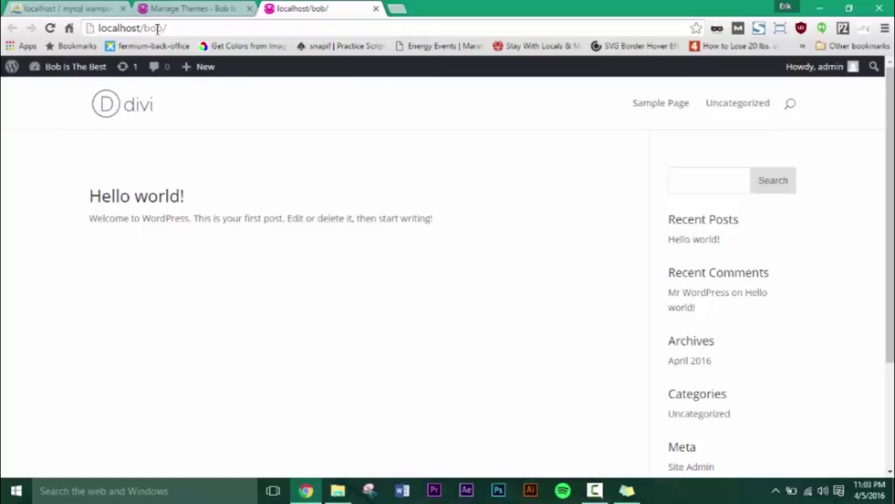
# Load localhost/bob/wp-admin in a new browser tab
pyautogui.click(398, 9)
pyautogui.write('localhost')
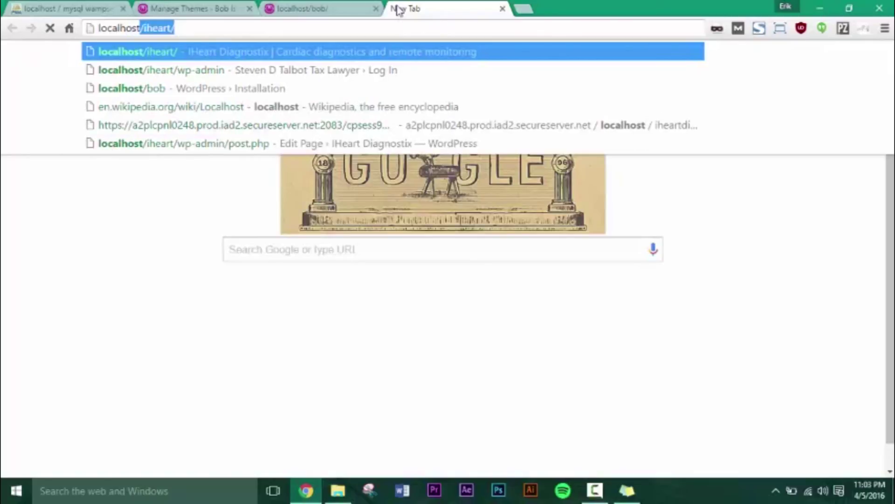
pyautogui.write('/bob')
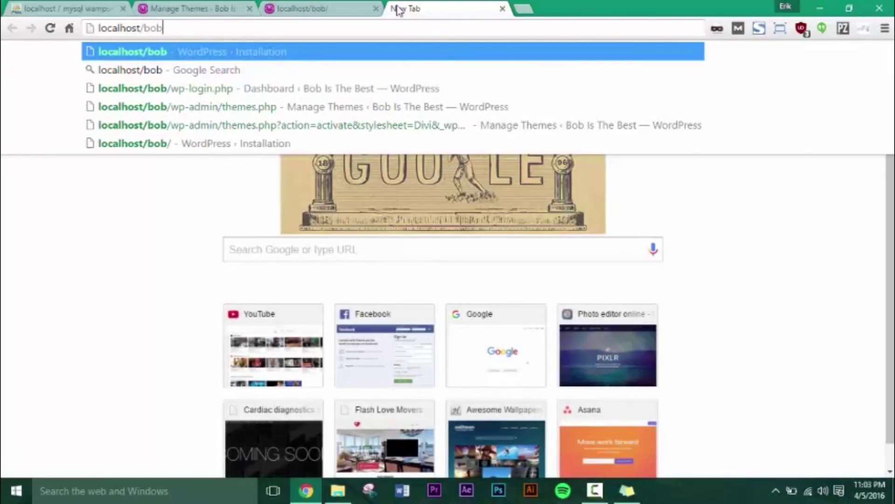
pyautogui.write('/')
pyautogui.write('w')
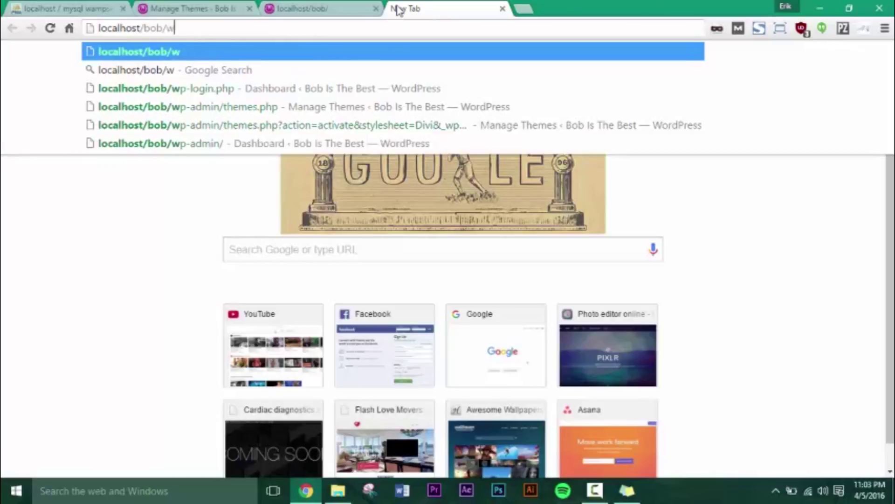
pyautogui.write('p-')
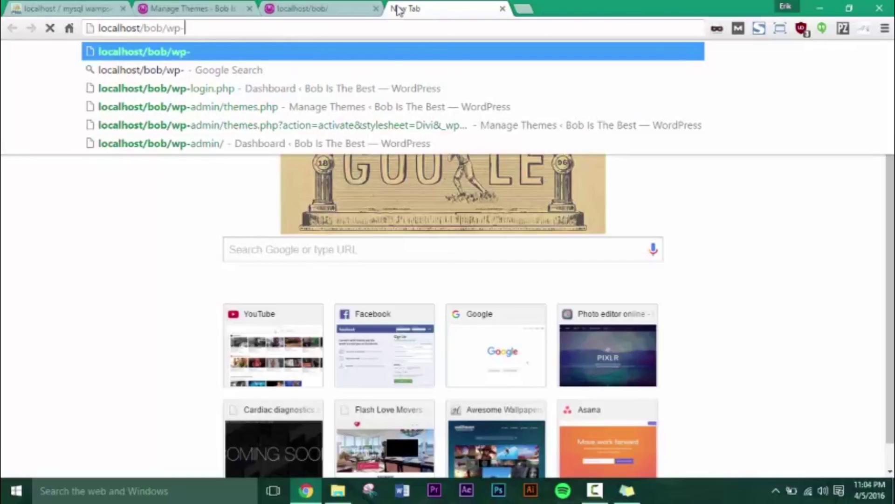
pyautogui.write('admin')
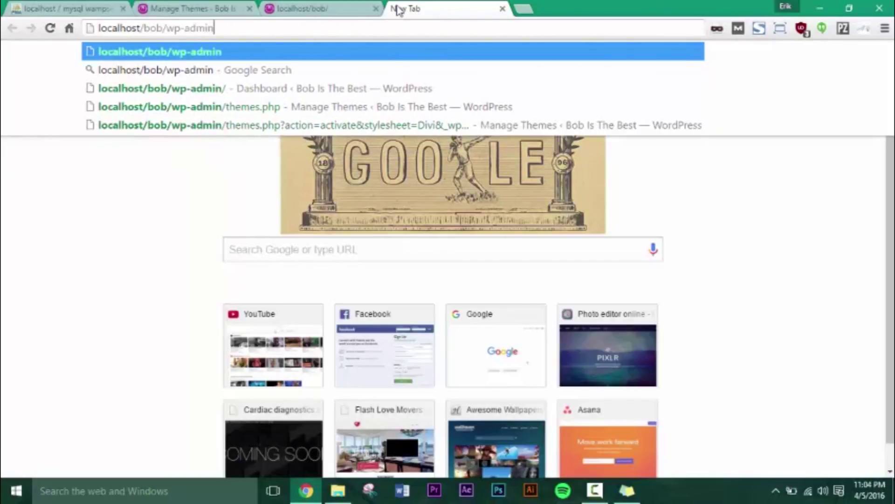
pyautogui.press('Return')
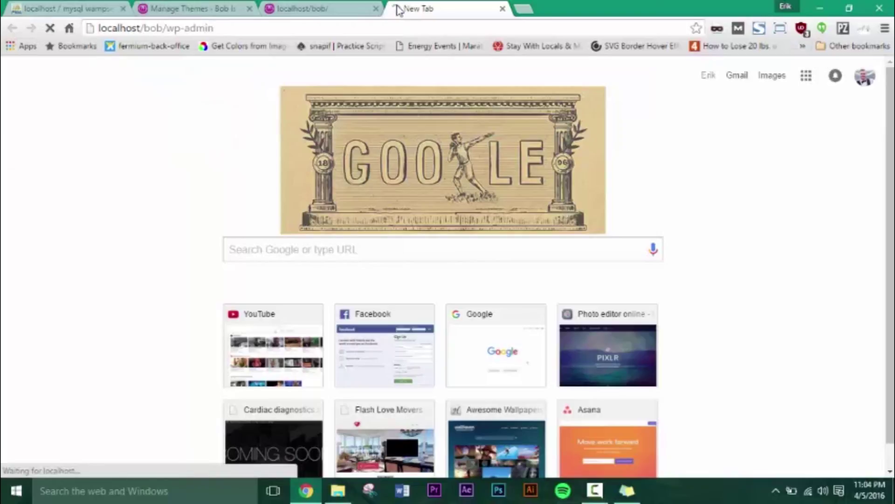